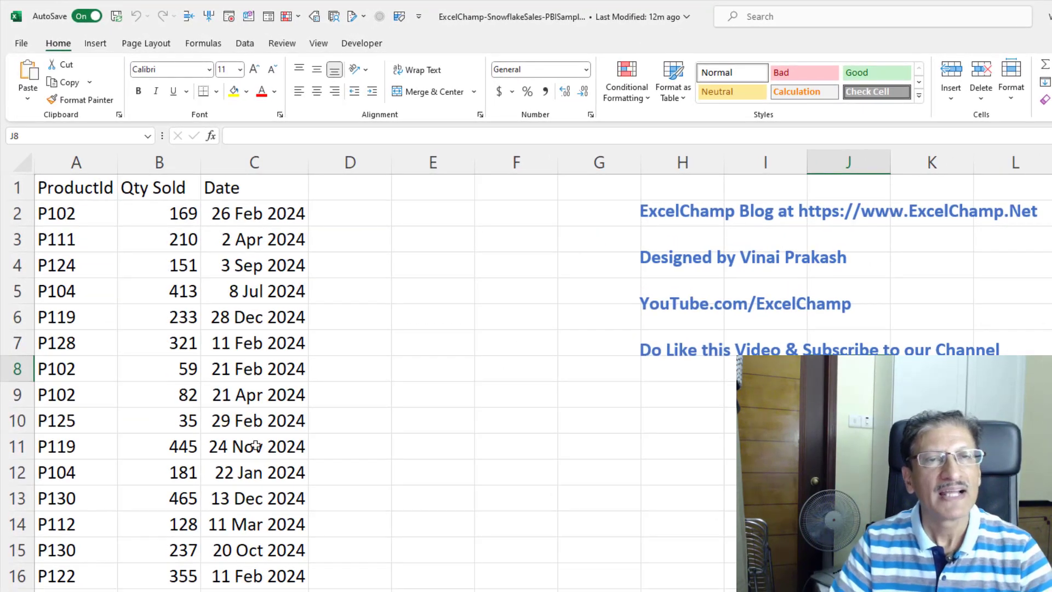
Step: Inspect the product IDs, quantities sold and dates in the SalesData sheet
left_click(222, 443)
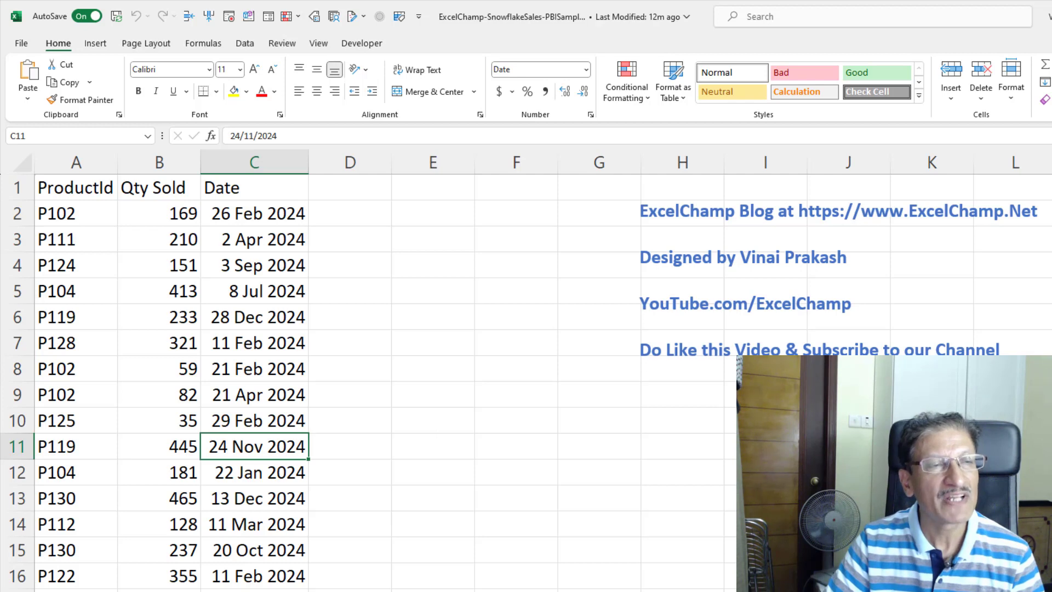
left_click(84, 244)
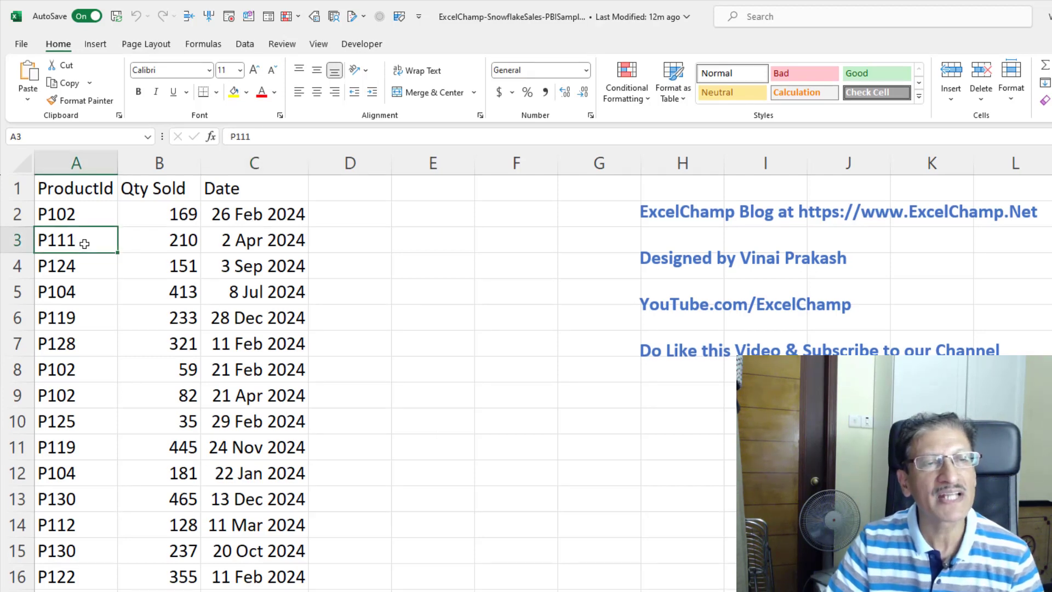
left_click(142, 236)
left_click(223, 242)
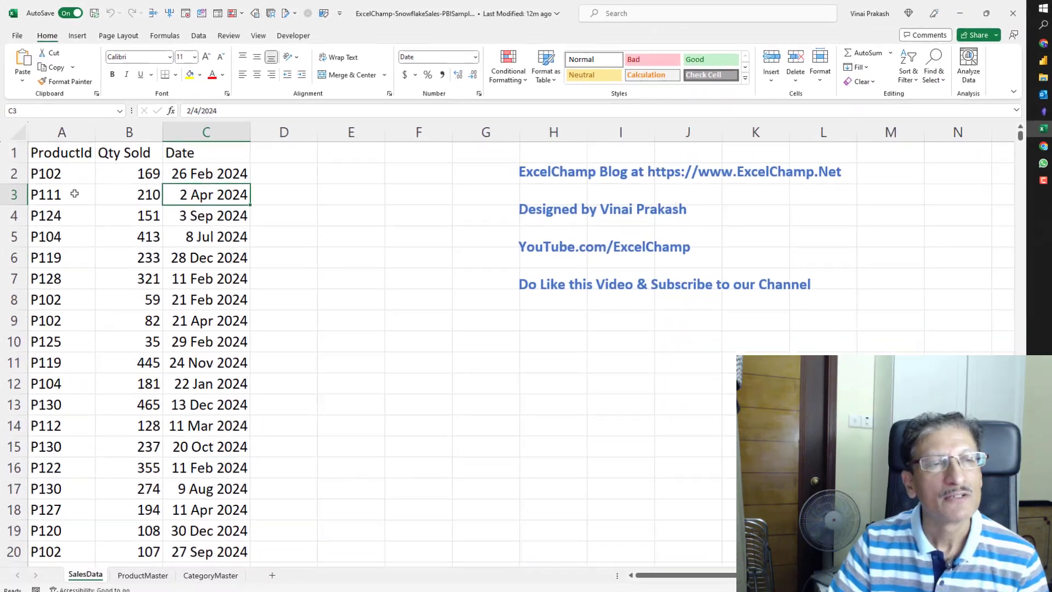
left_click(95, 222)
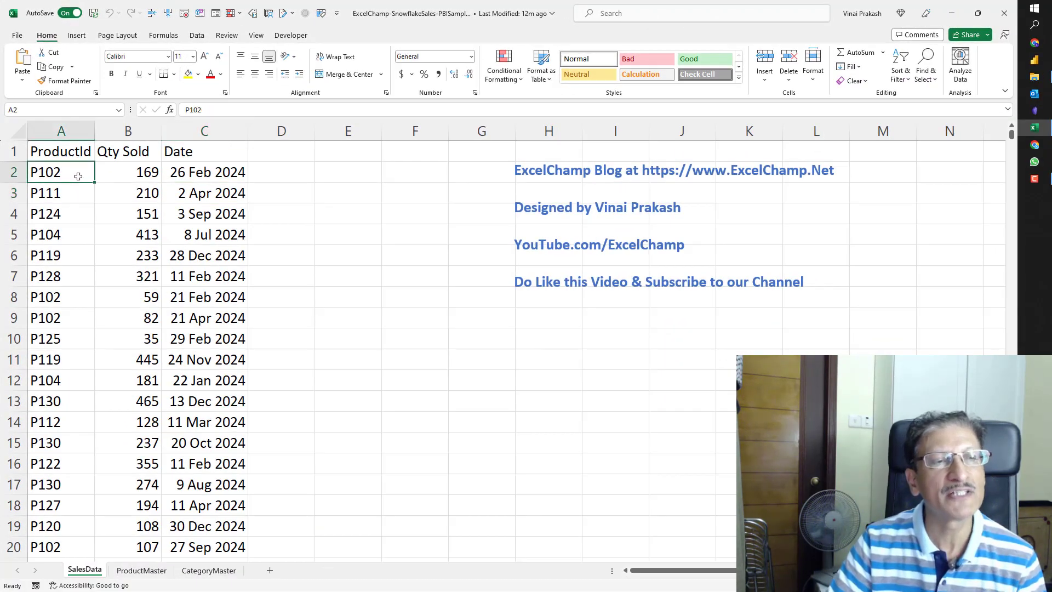
left_click(71, 195)
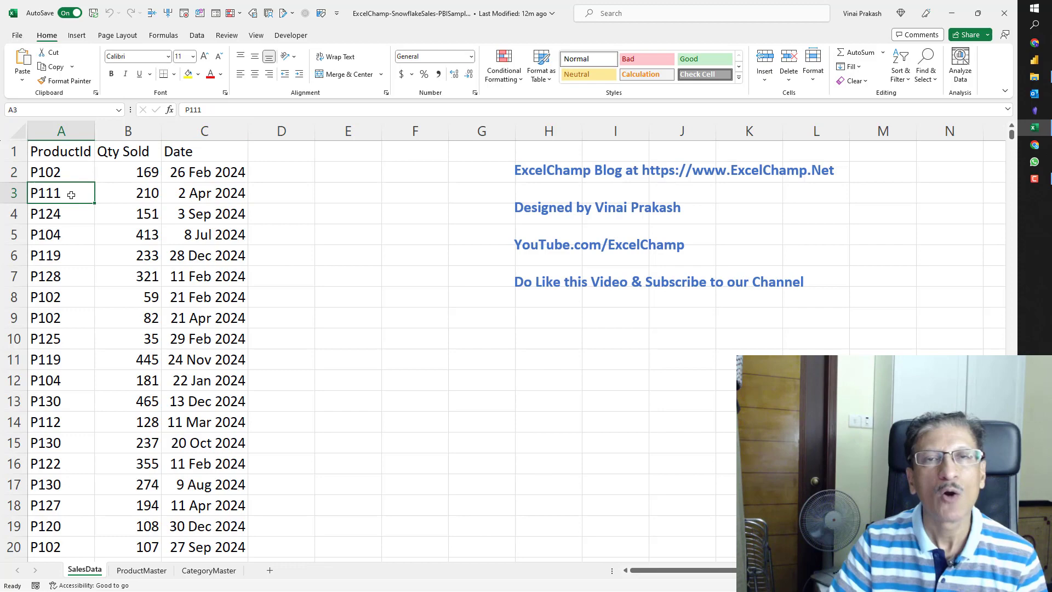
Step: Review product P102 Chairs with stock 57 on ProductMaster, then go to CategoryMaster
left_click(138, 571)
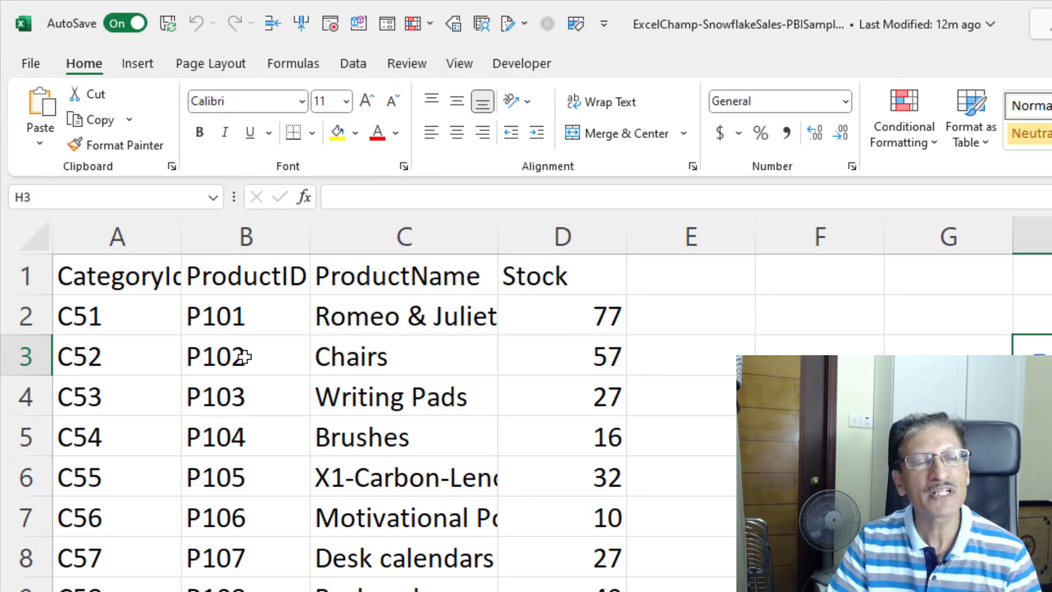
left_click(258, 358)
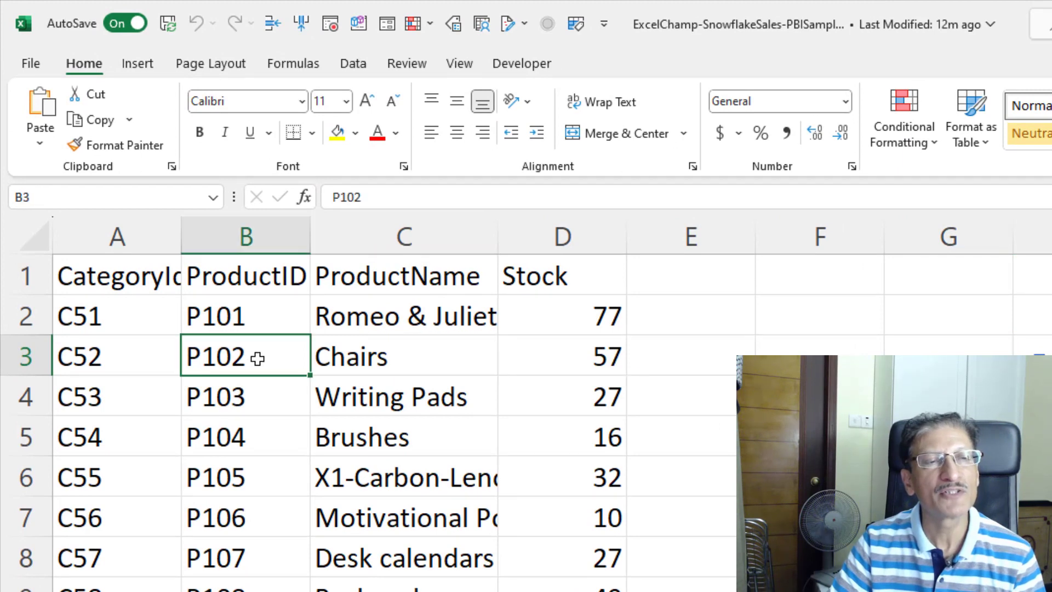
left_click(378, 359)
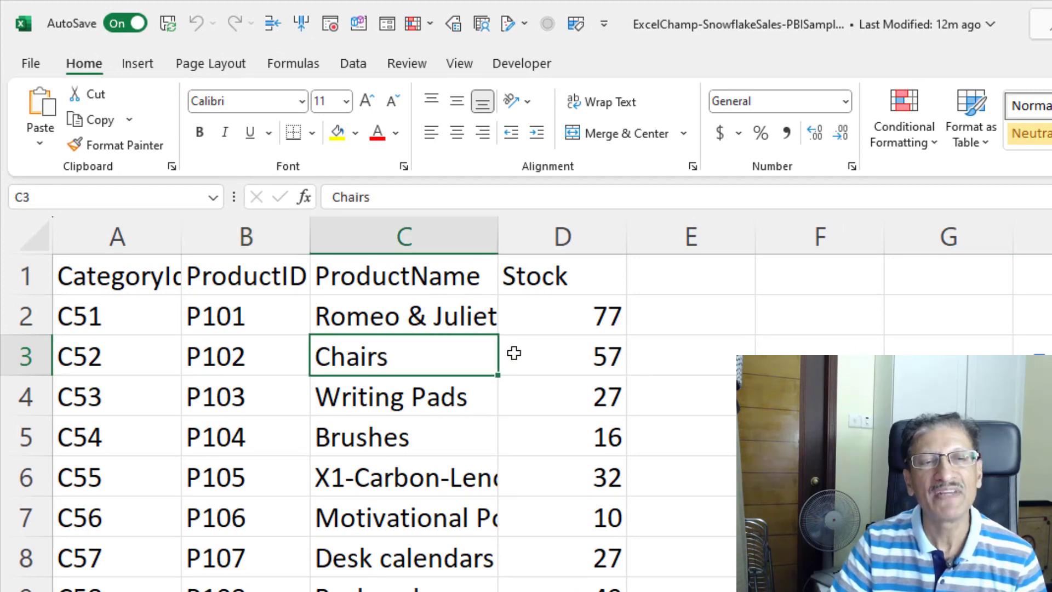
left_click(536, 360)
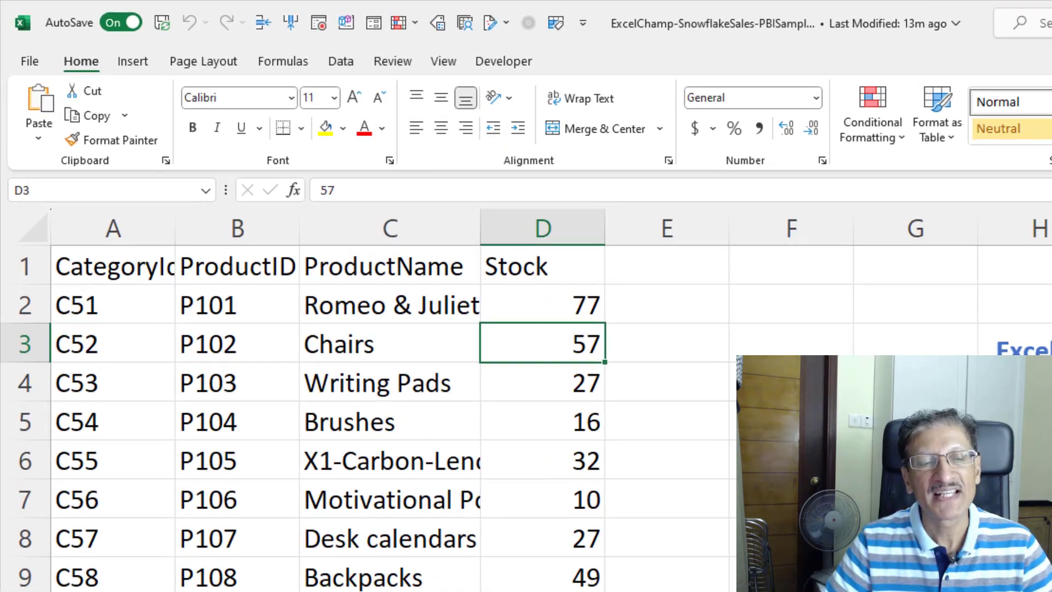
left_click(209, 570)
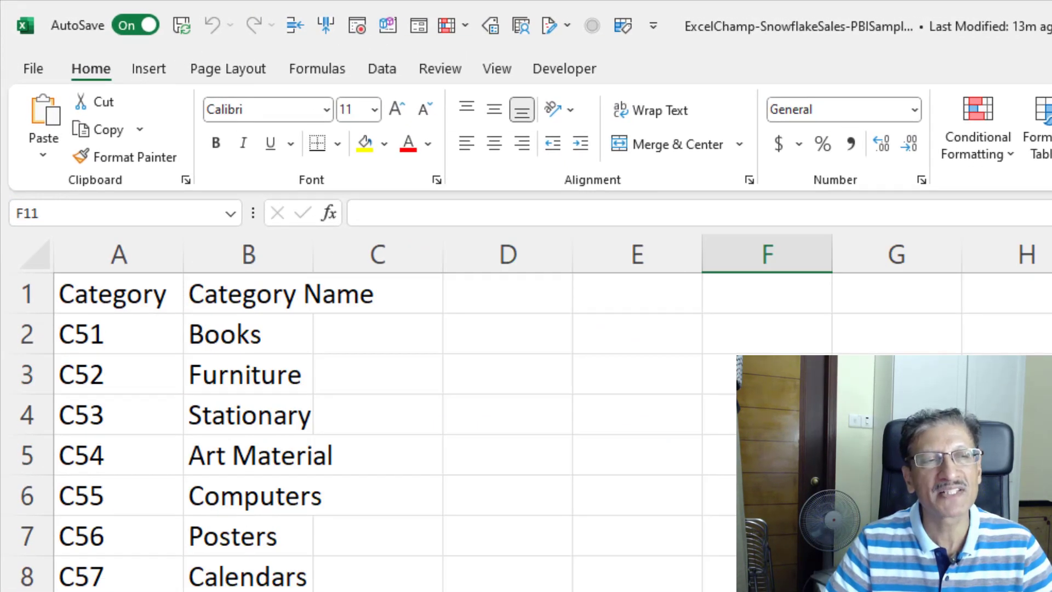
Step: Select CategoryMaster's category names, then check Writing Pads and code C53 on ProductMaster
left_click(140, 340)
left_click_drag(206, 333, 206, 591)
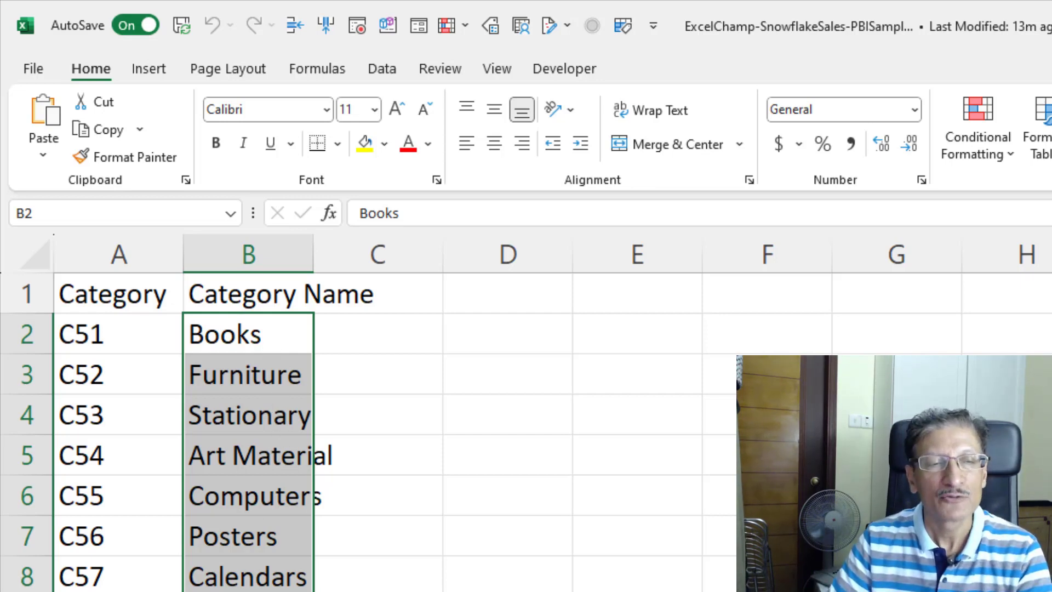
key("ctrl+Page_Down")
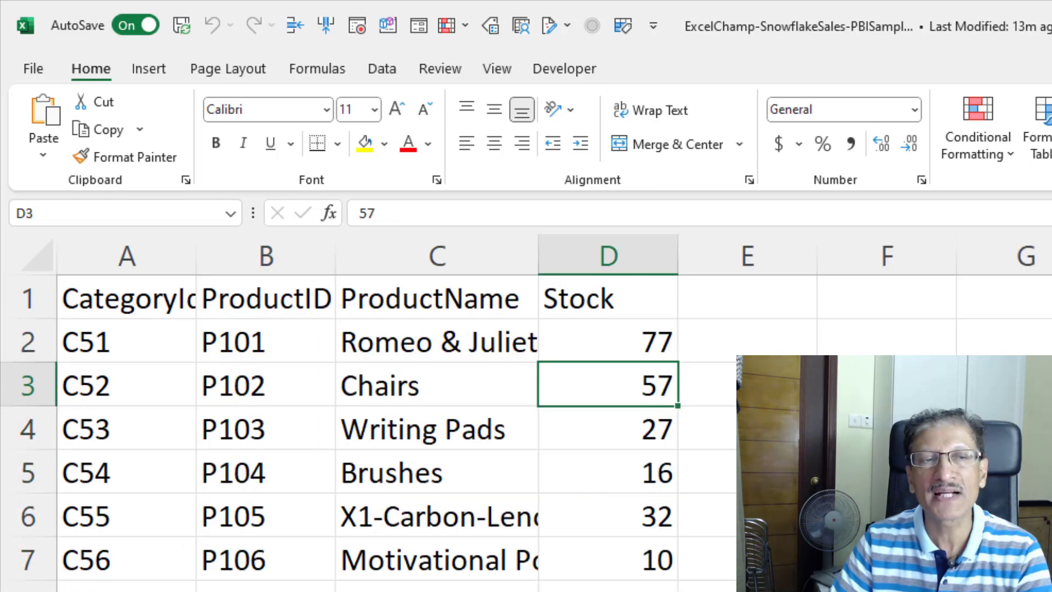
left_click(419, 426)
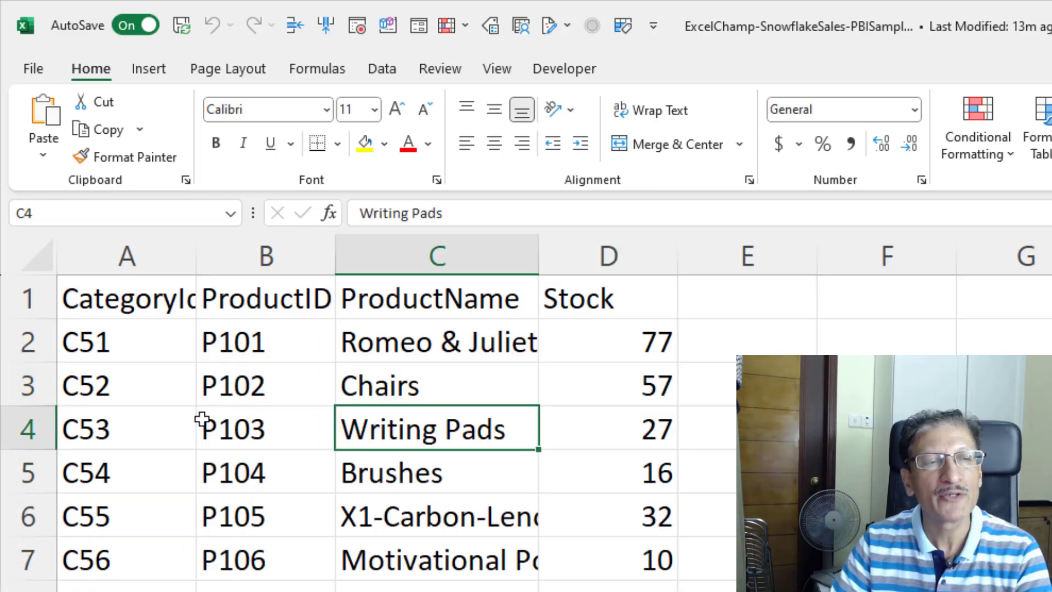
left_click(140, 437)
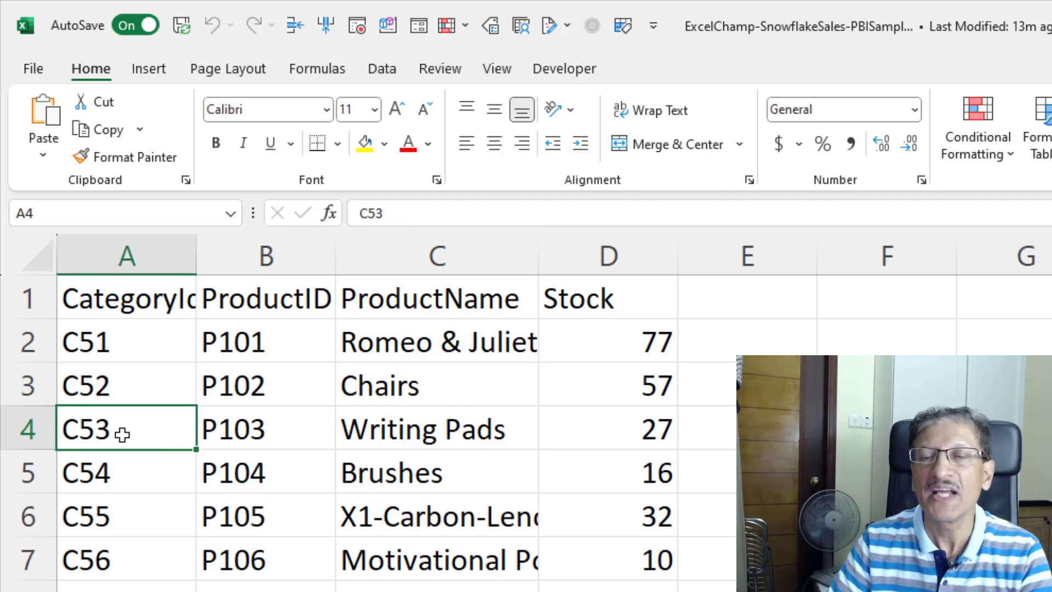
Step: Return to SalesData and move the active cell across the sales rows to the date column
key("ctrl+Page_Down")
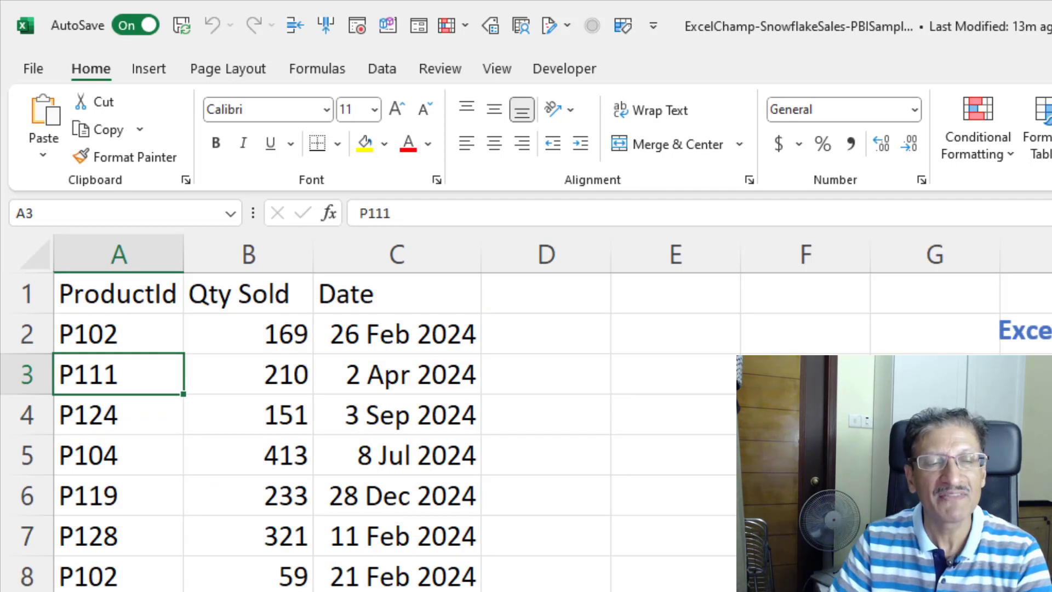
key("Right")
key("Down")
key("Down")
key("Down")
key("Down")
key("Down")
key("Down")
key("Down")
key("Right")
key("Up")
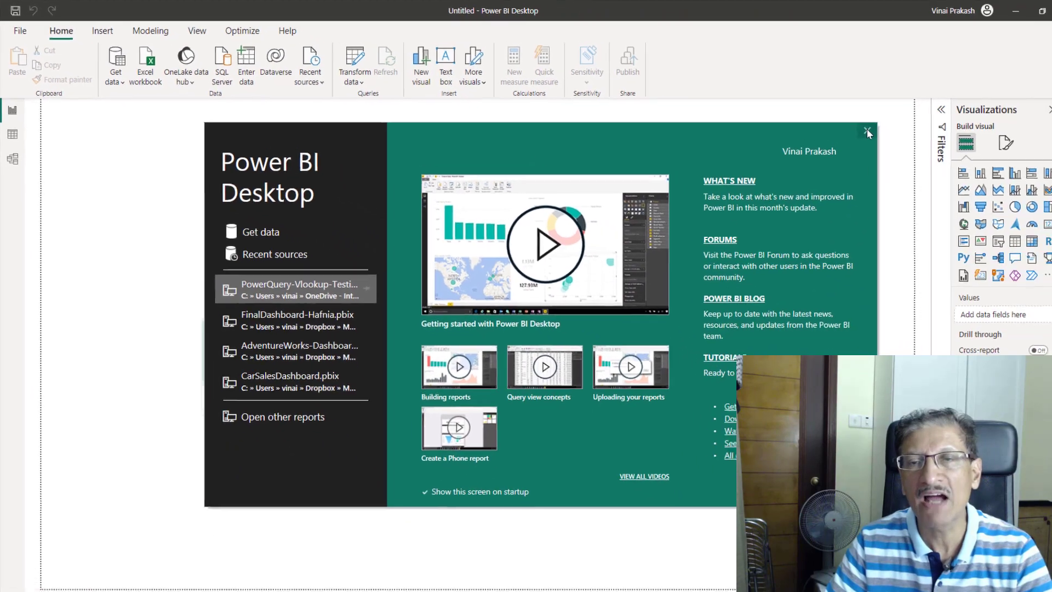
Step: Import data from the Excel workbook ExcelChamp-SnowflakeSales-PBISample.xlsx into Power BI
left_click(1038, 156)
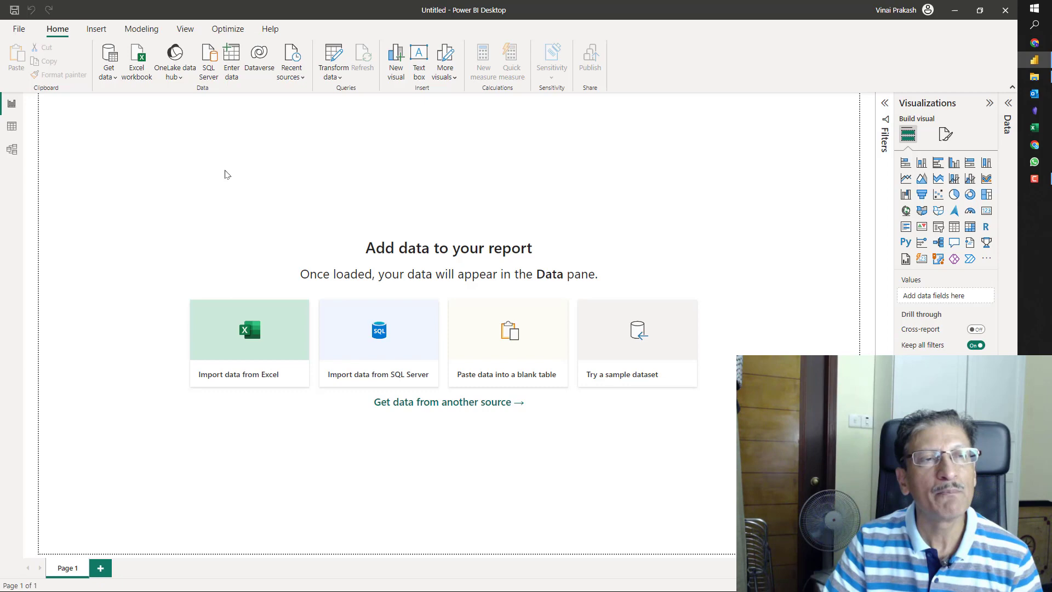
left_click(252, 338)
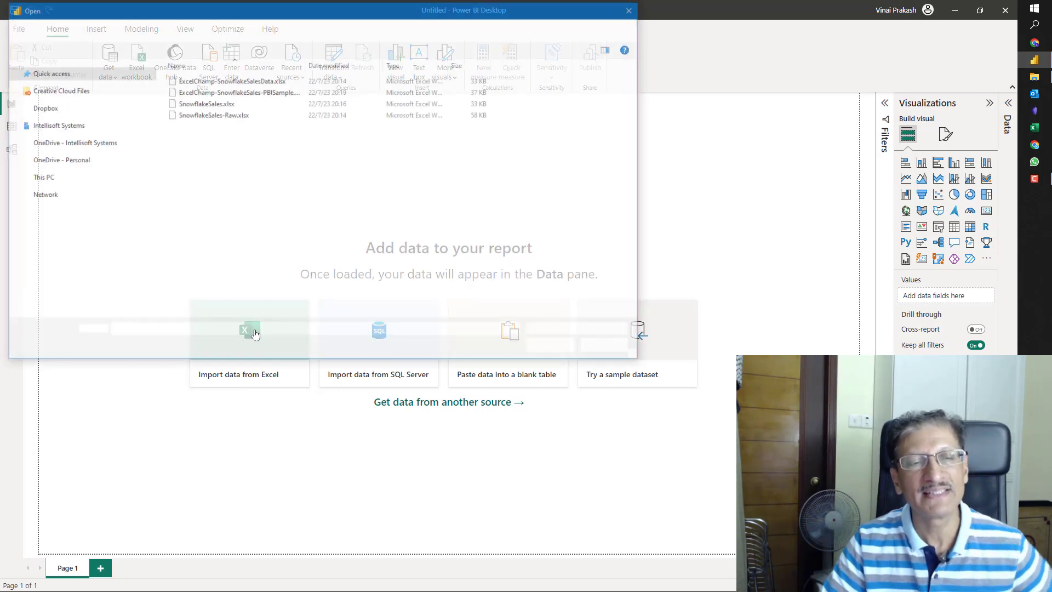
left_click(251, 94)
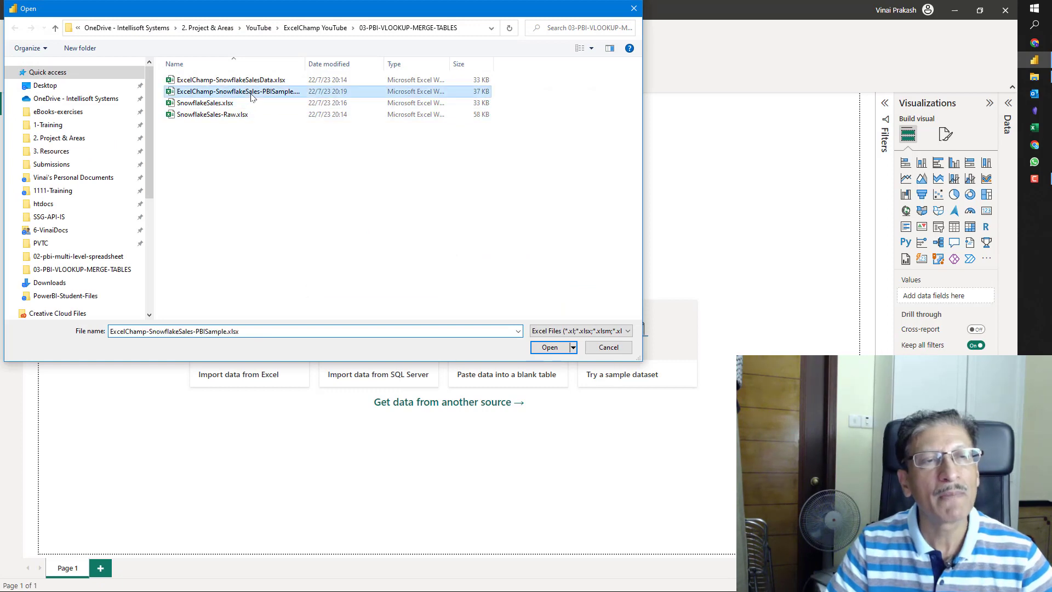
left_click(550, 348)
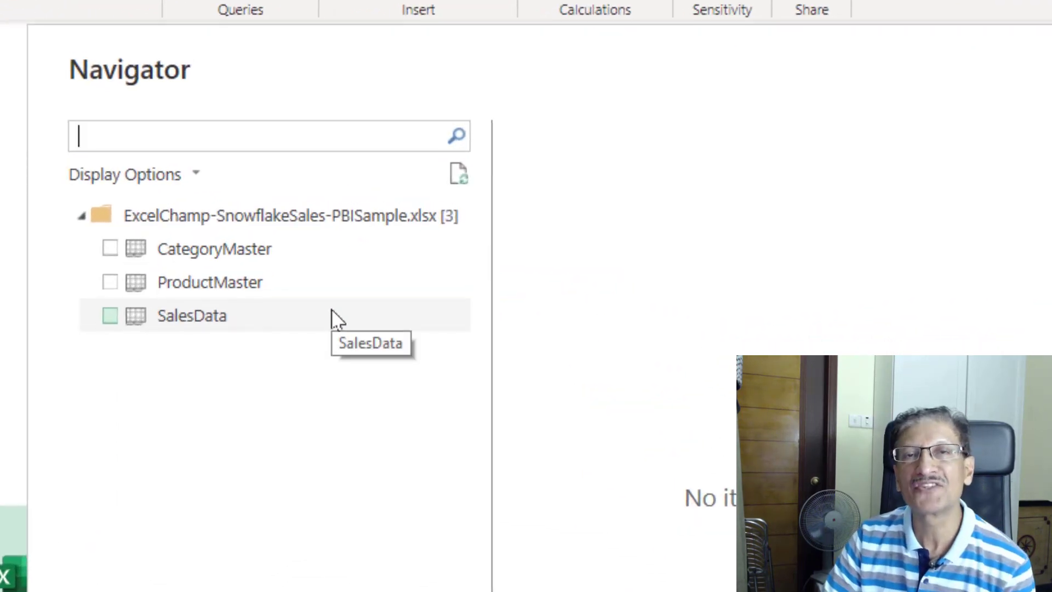
Step: Tick CategoryMaster, ProductMaster and SalesData in Navigator and load all three
left_click(110, 249)
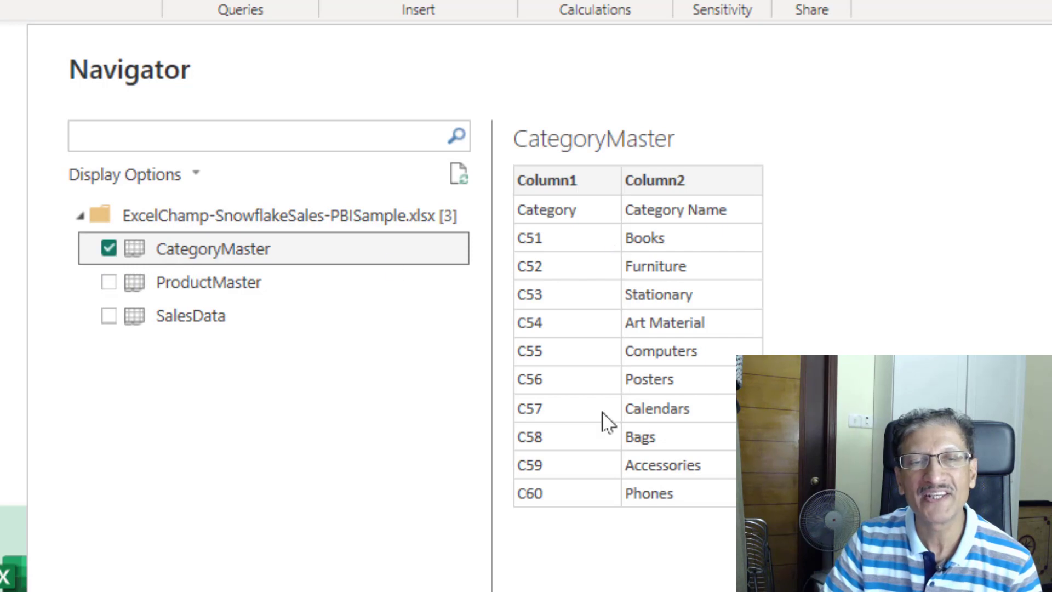
left_click_drag(107, 286, 110, 290)
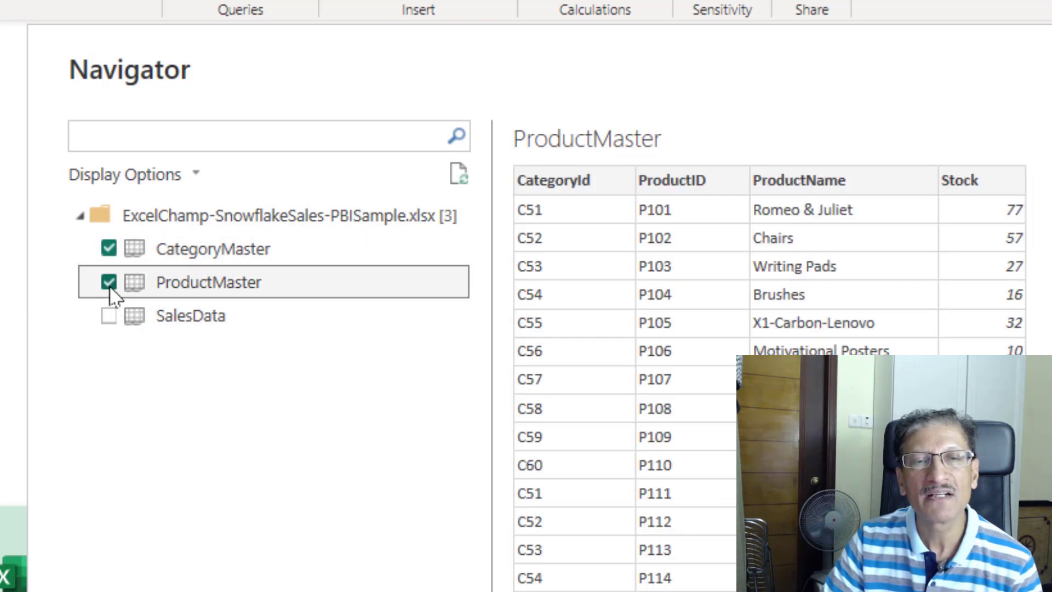
left_click(109, 316)
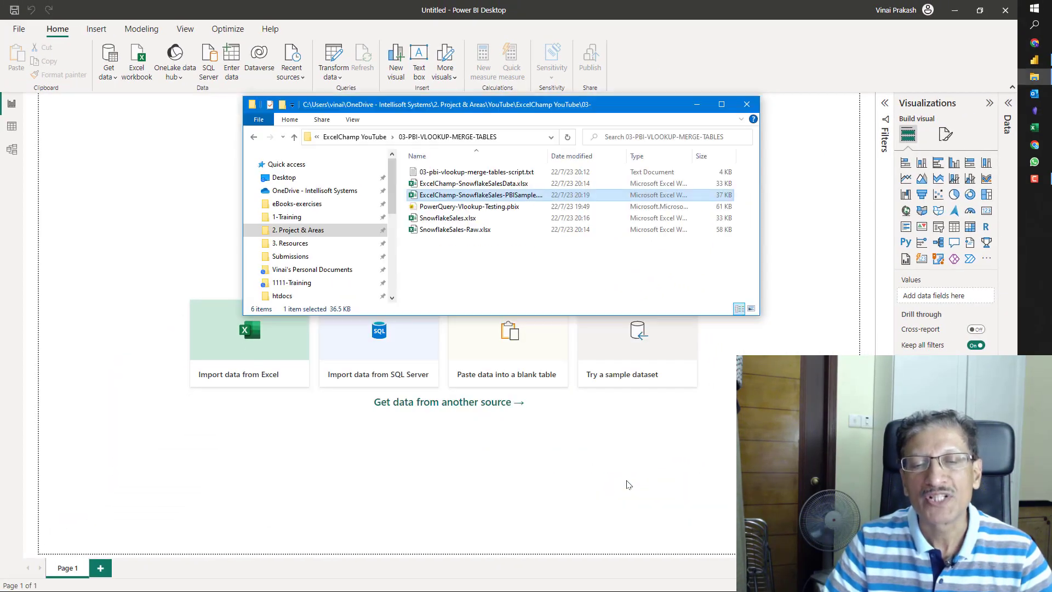
left_click(628, 484)
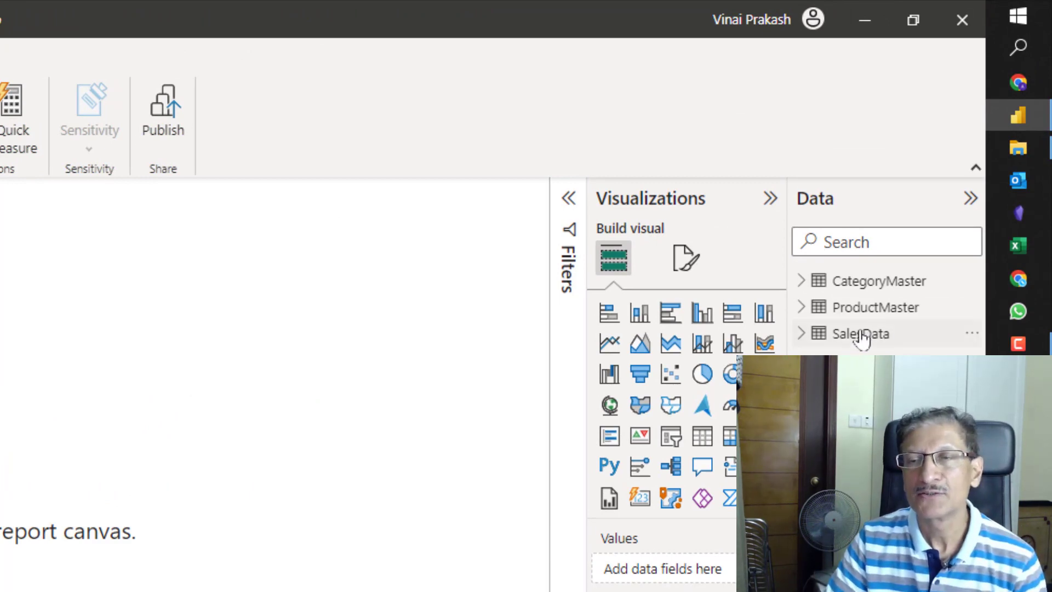
Step: Browse the CategoryMaster and ProductMaster rows in Data view, then switch to Model view
left_click(865, 290)
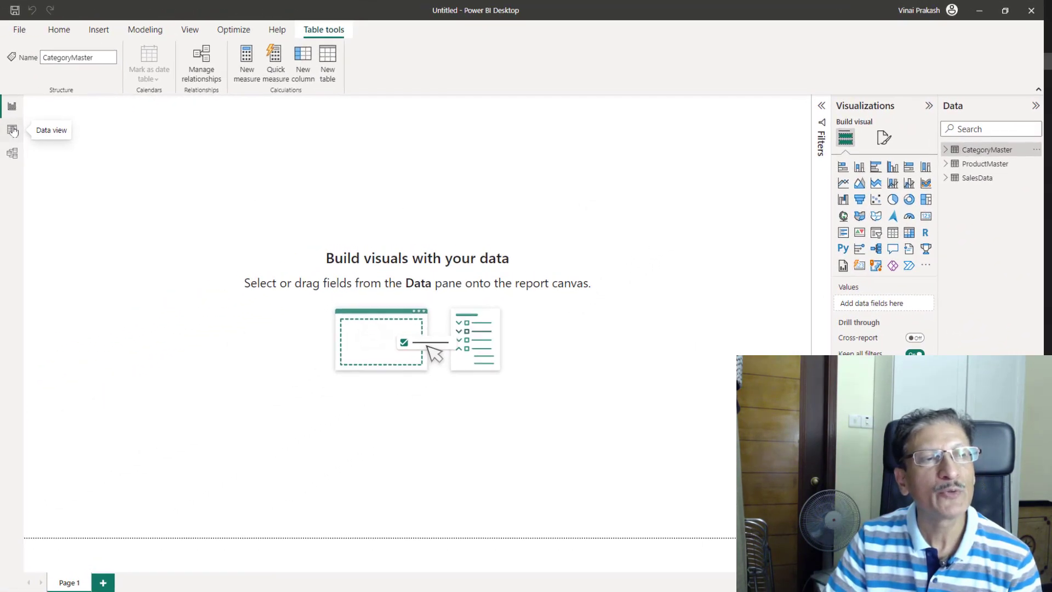
left_click(12, 130)
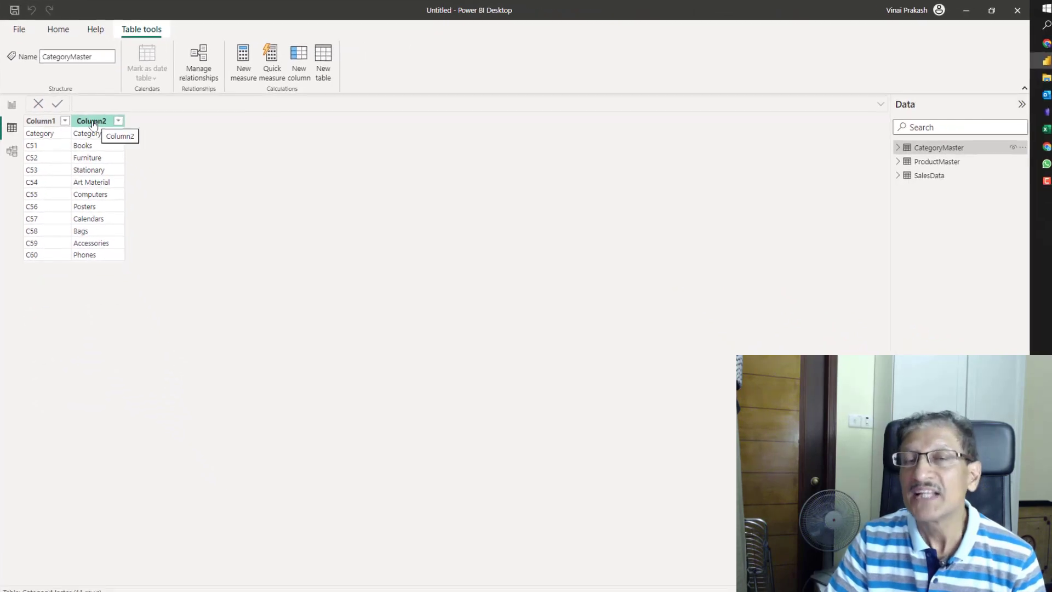
left_click(926, 160)
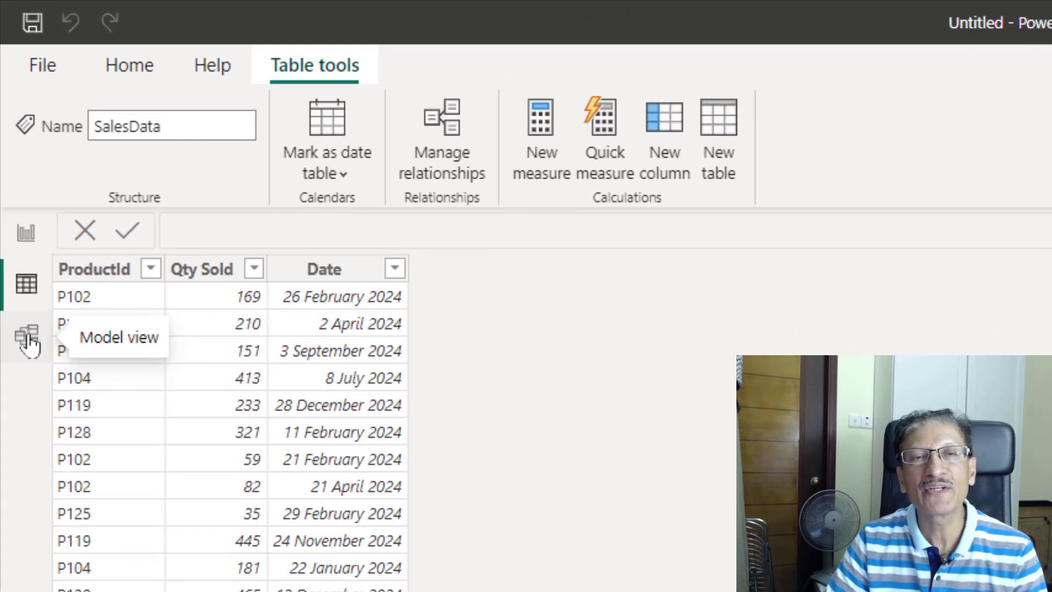
left_click(28, 342)
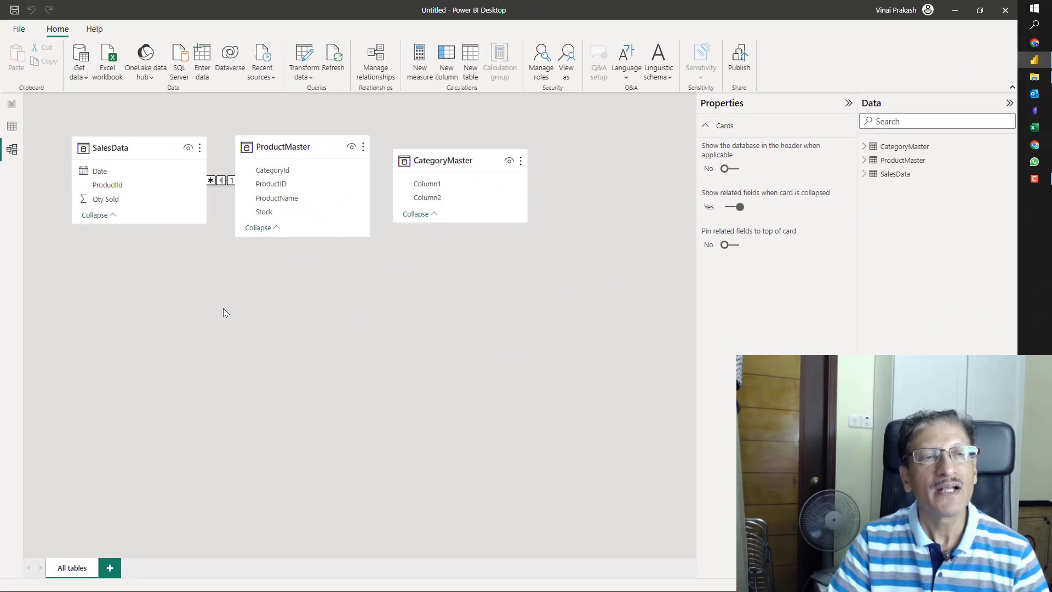
Step: Drag SalesData below ProductMaster and move the CategoryMaster card apart on the right
left_click_drag(296, 147, 309, 145)
left_click_drag(185, 213, 299, 313)
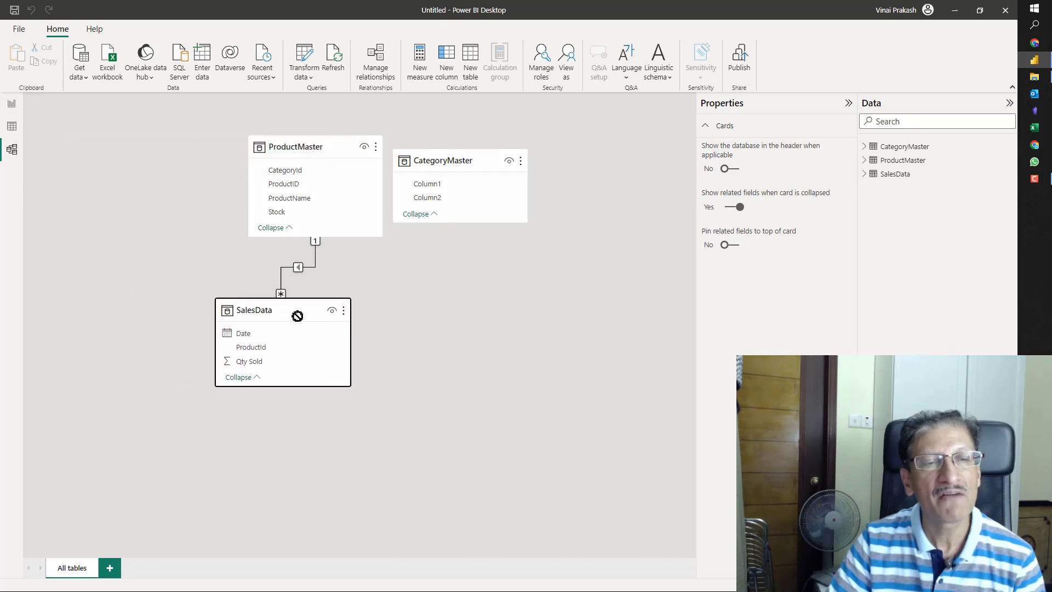
left_click_drag(312, 145, 159, 110)
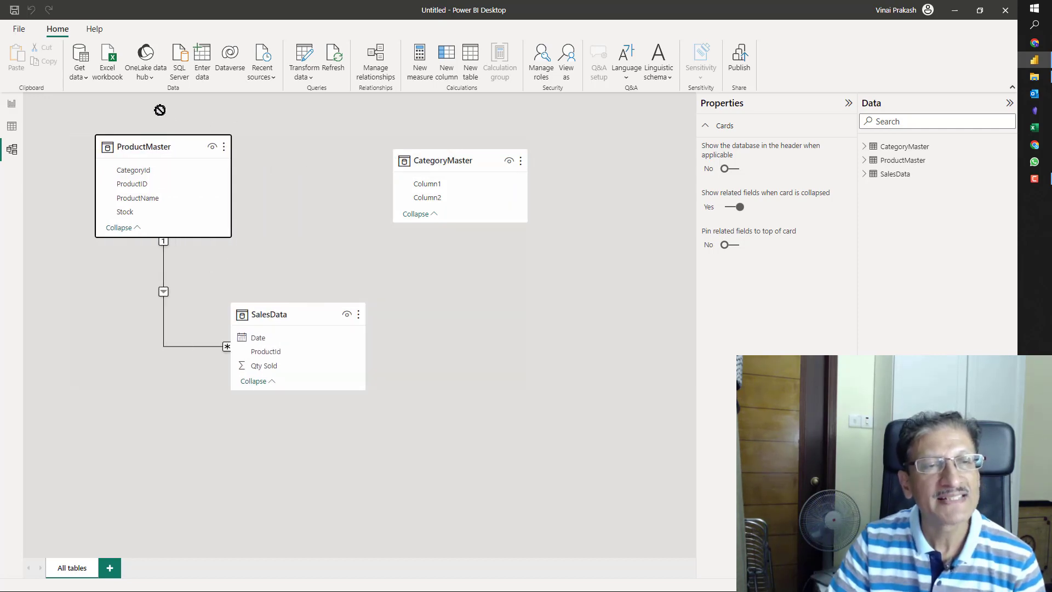
left_click_drag(460, 174, 390, 159)
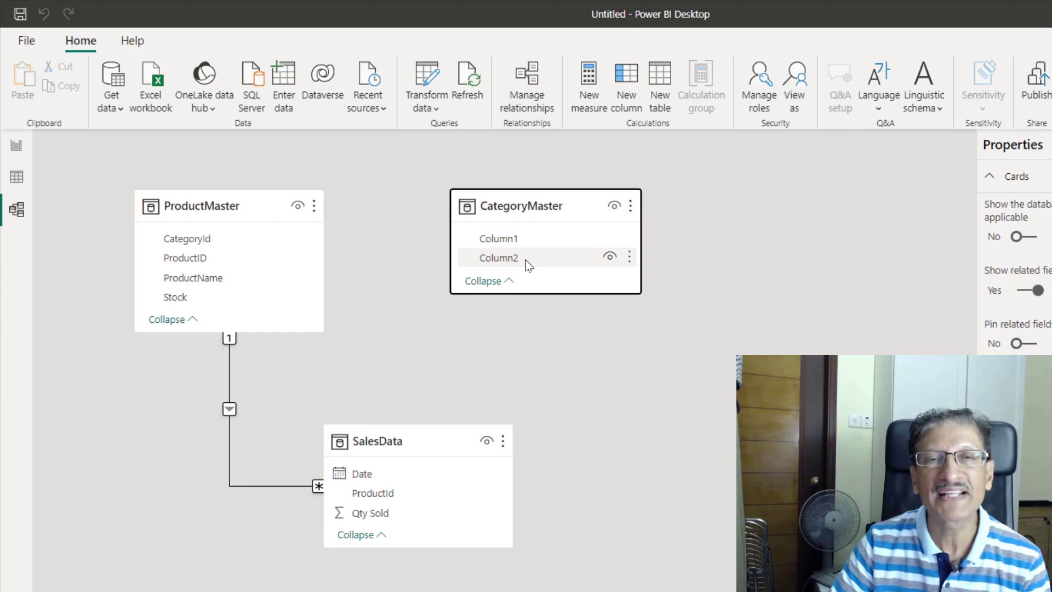
Step: From Table view, choose Edit query on the CategoryMaster table
left_click(16, 178)
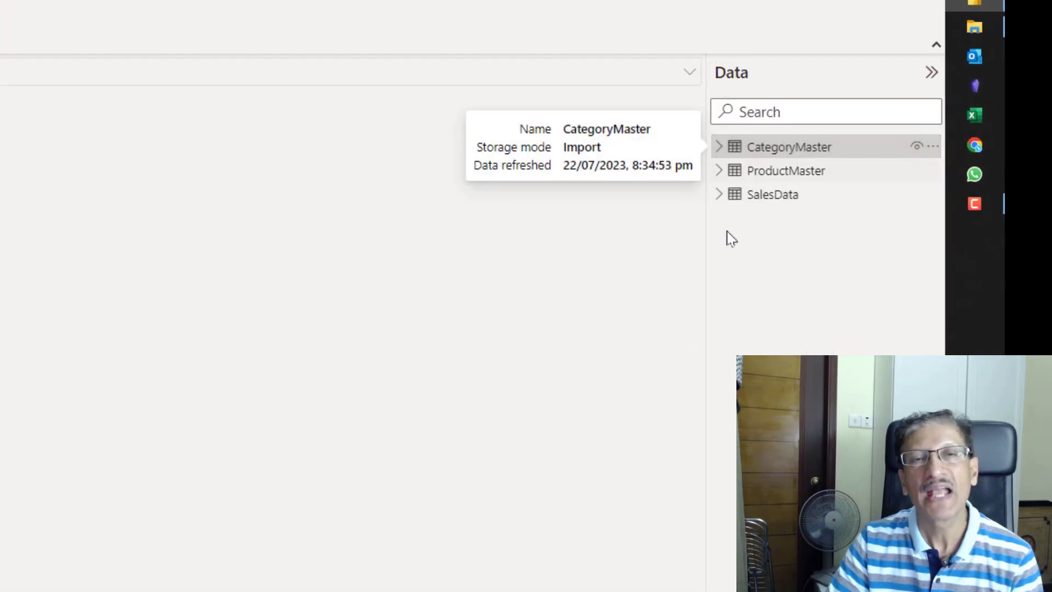
right_click(784, 154)
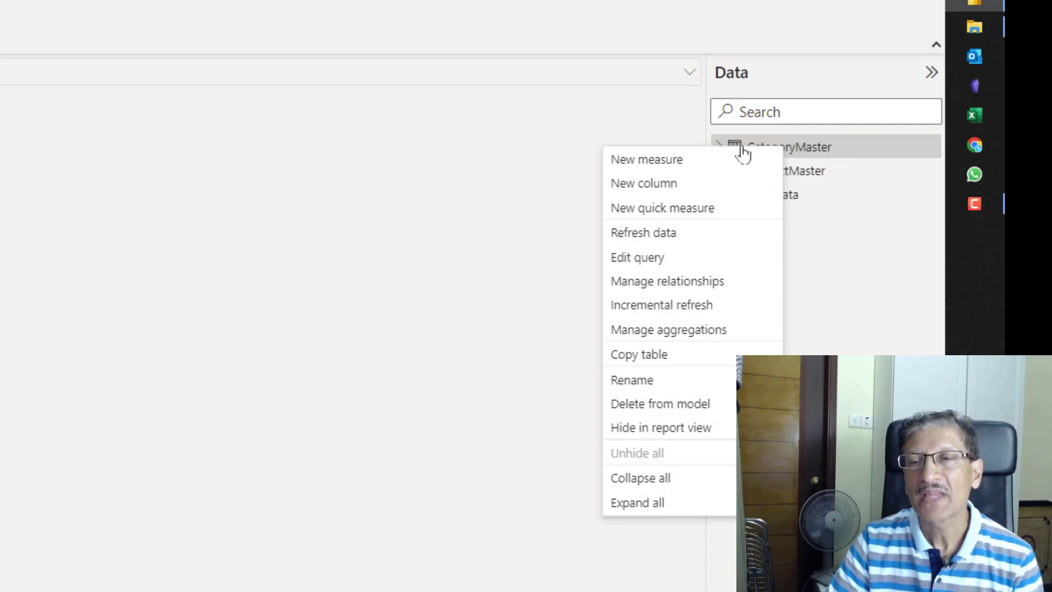
left_click(621, 258)
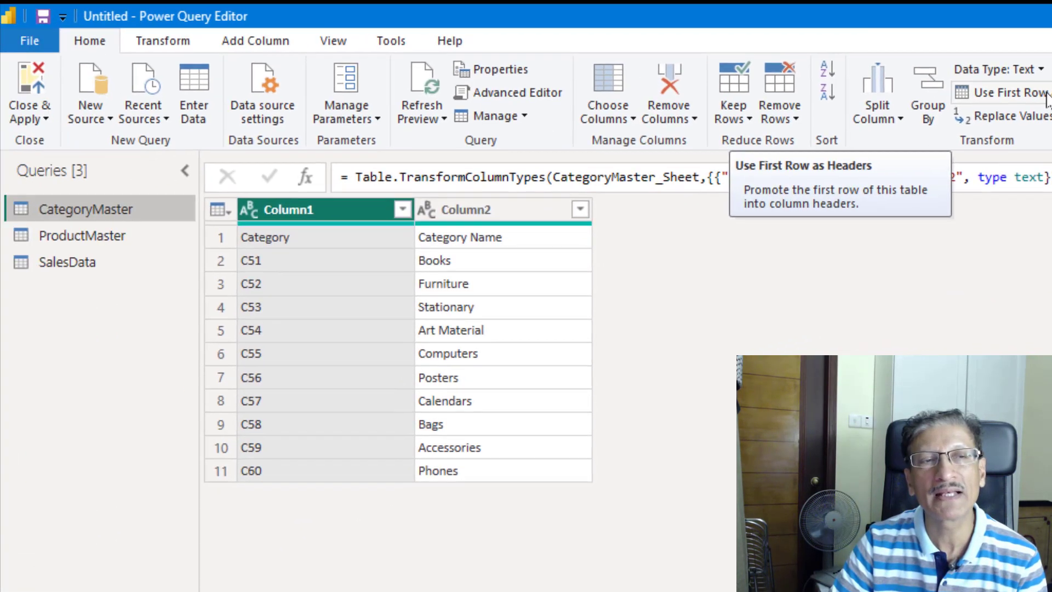
Step: Promote CategoryMaster's first row to headers (Category, Category Name) and Close & Apply
left_click(1047, 97)
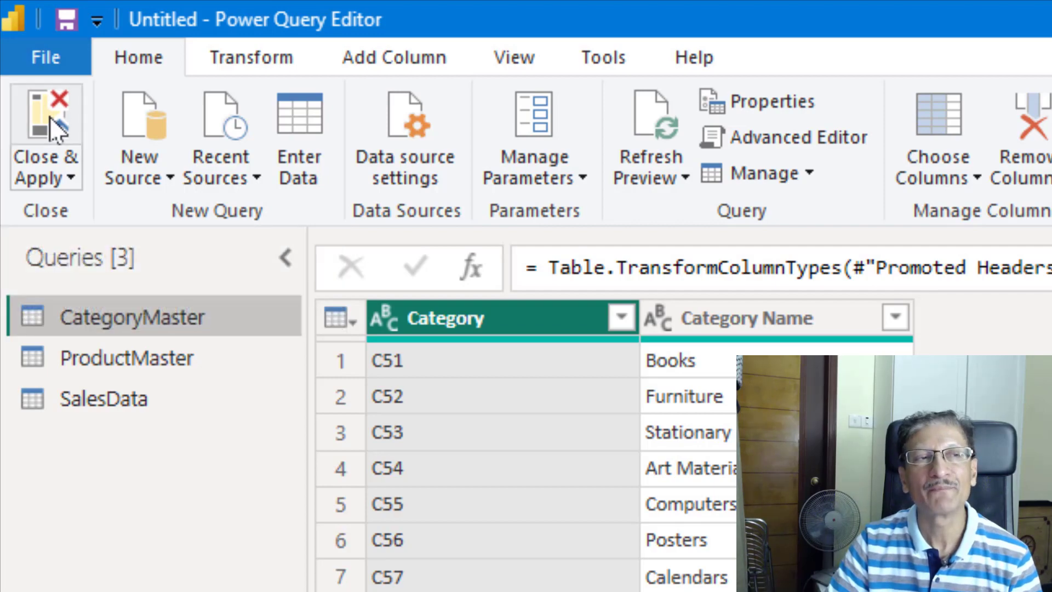
left_click(57, 129)
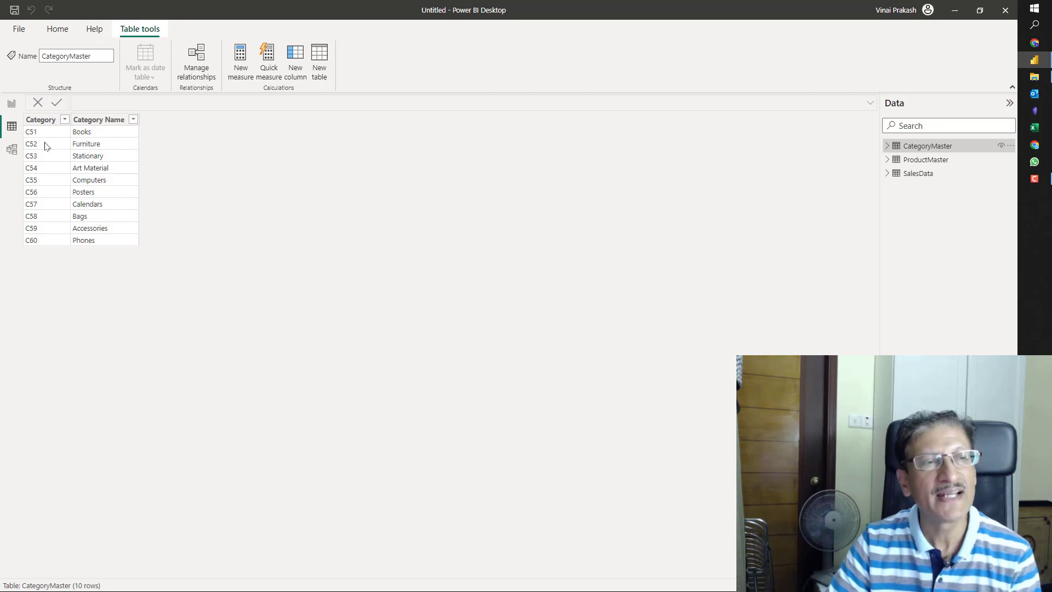
Step: Check the new ProductMaster–CategoryMaster link on CategoryId, then go to the report canvas
left_click(11, 151)
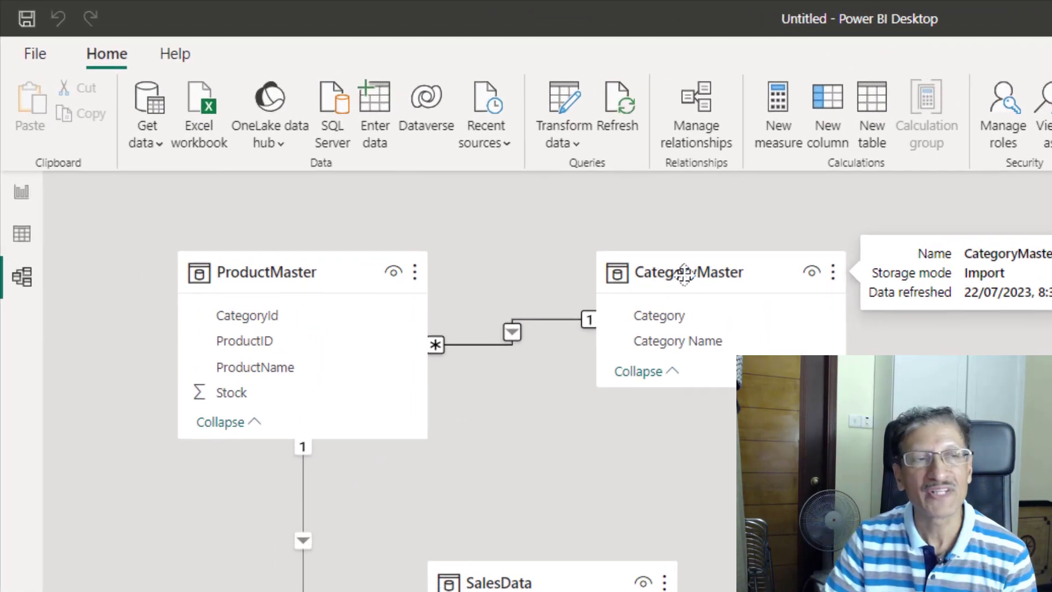
left_click(22, 194)
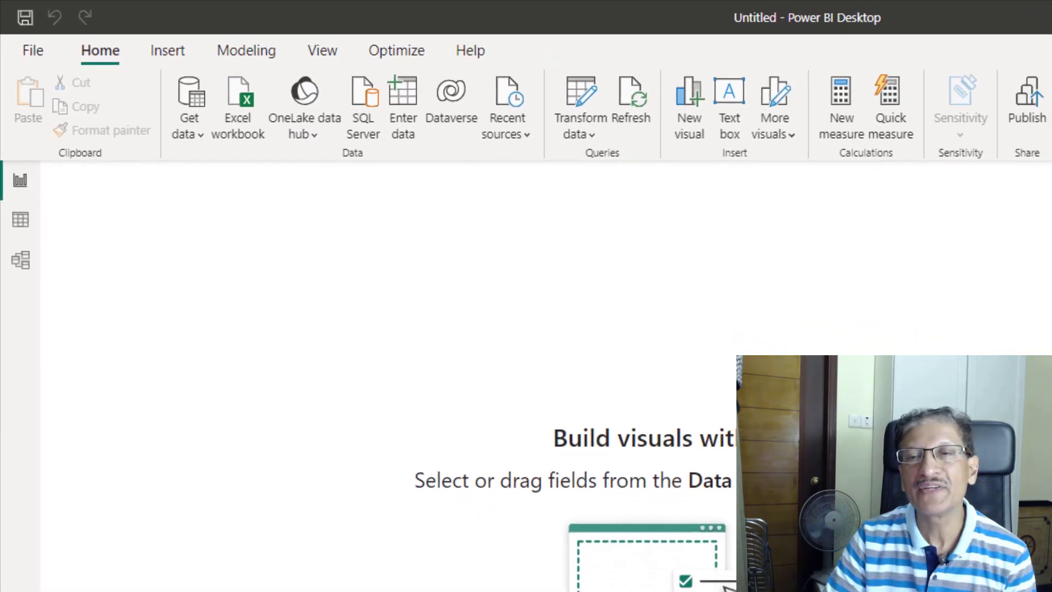
Step: Build a column chart of Qty Sold by ProductName and stretch it across the page
left_click(923, 181)
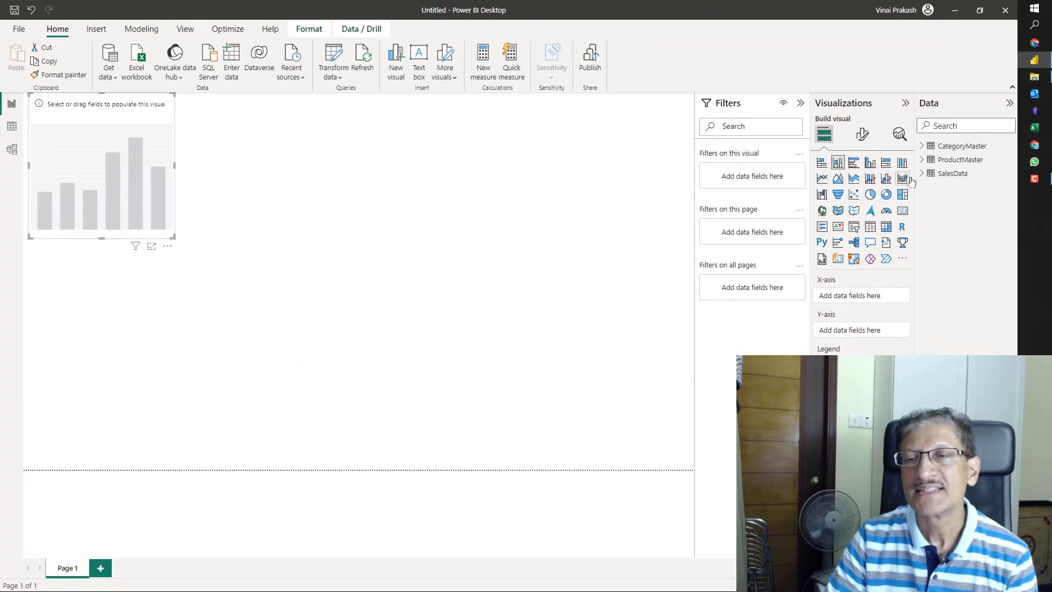
left_click(922, 174)
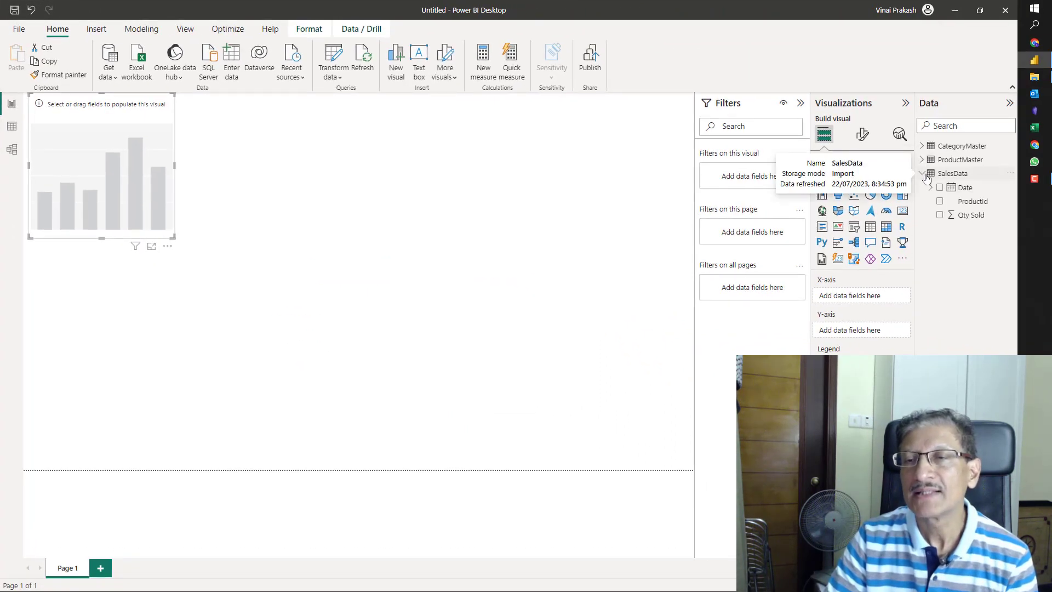
left_click(922, 161)
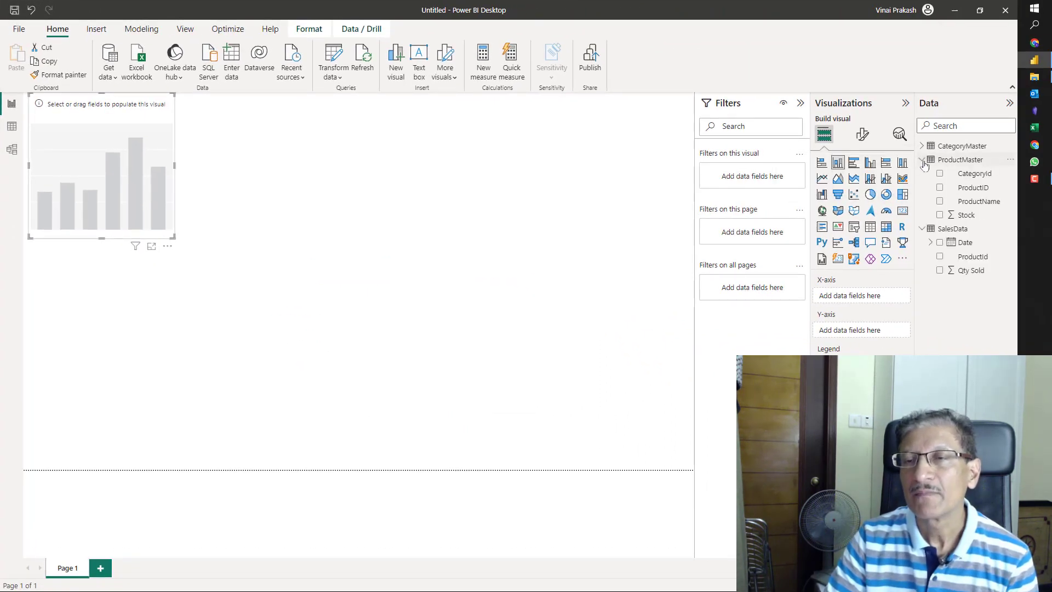
left_click(939, 203)
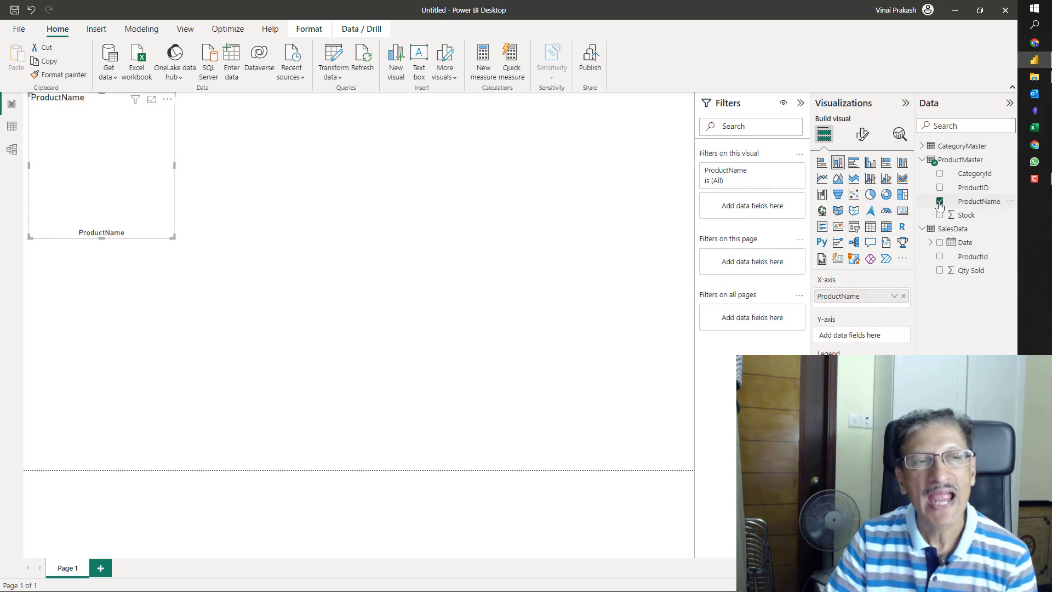
left_click(941, 272)
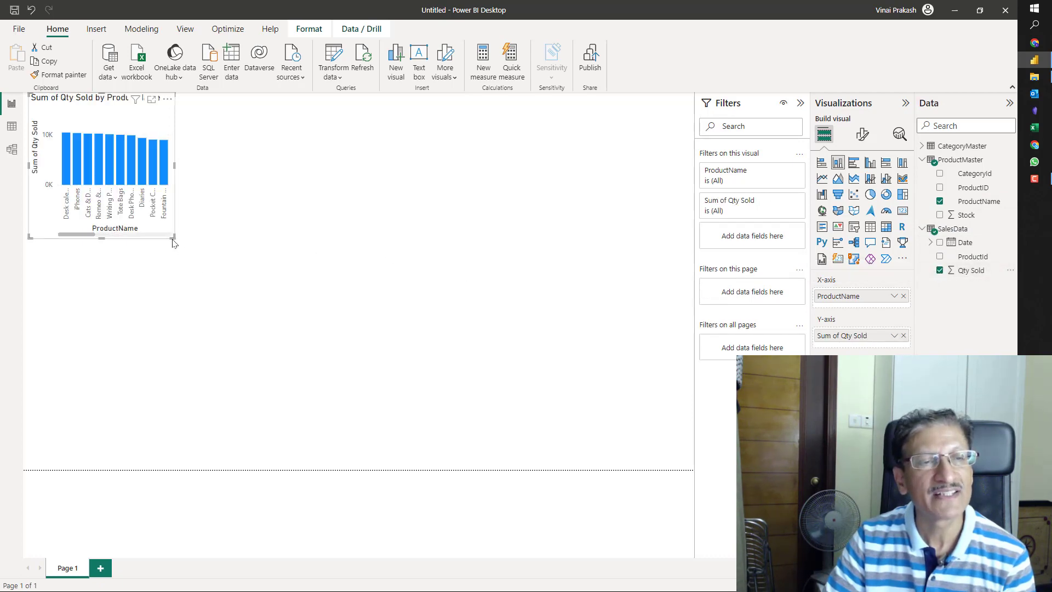
left_click_drag(187, 247, 562, 333)
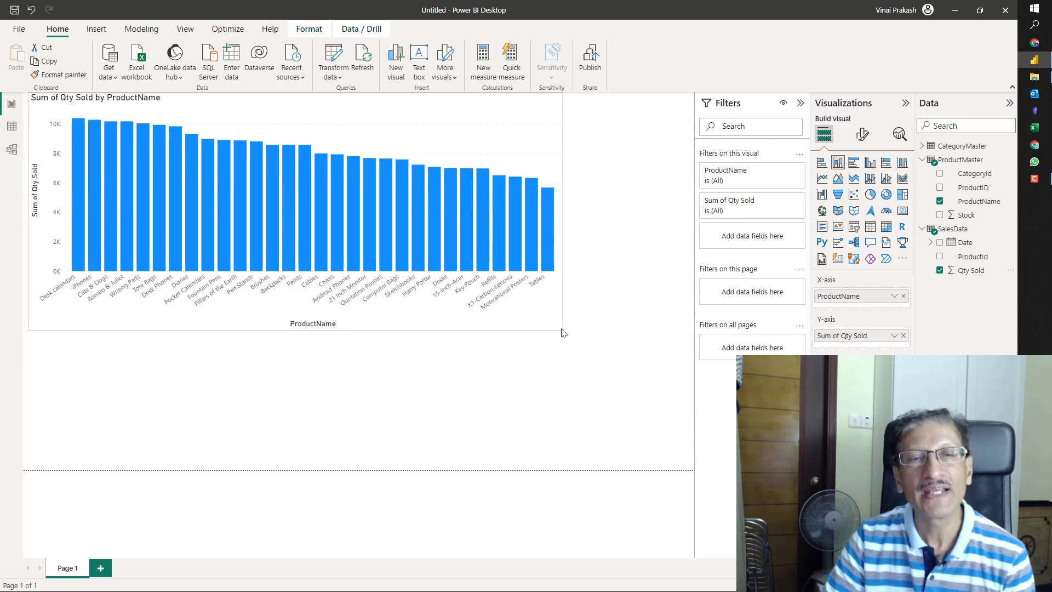
Step: Add a CategoryMaster Category Name slicer right of the bar chart and select Computers
left_click(636, 174)
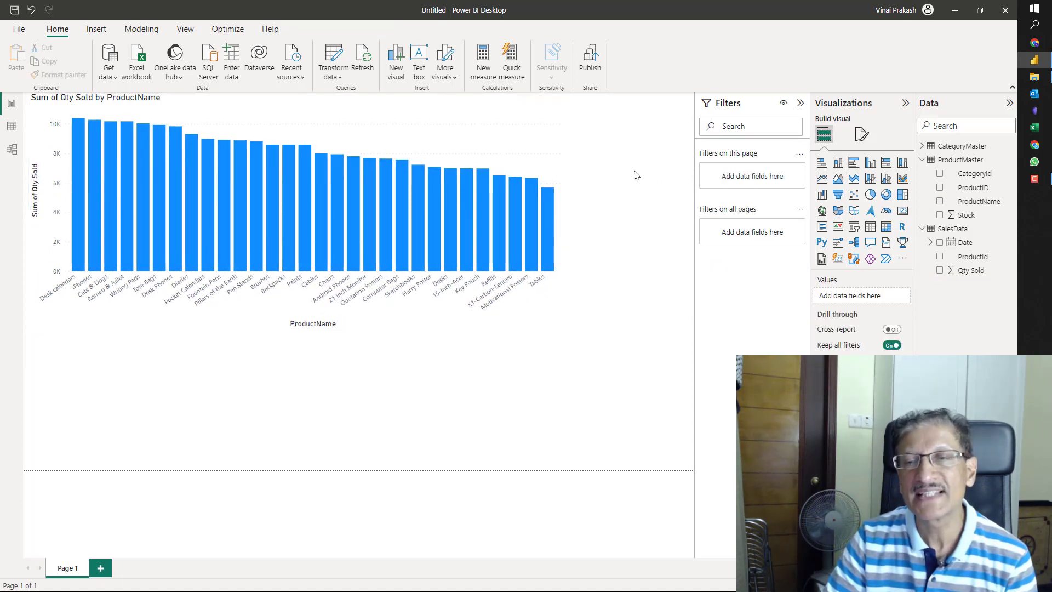
left_click(853, 230)
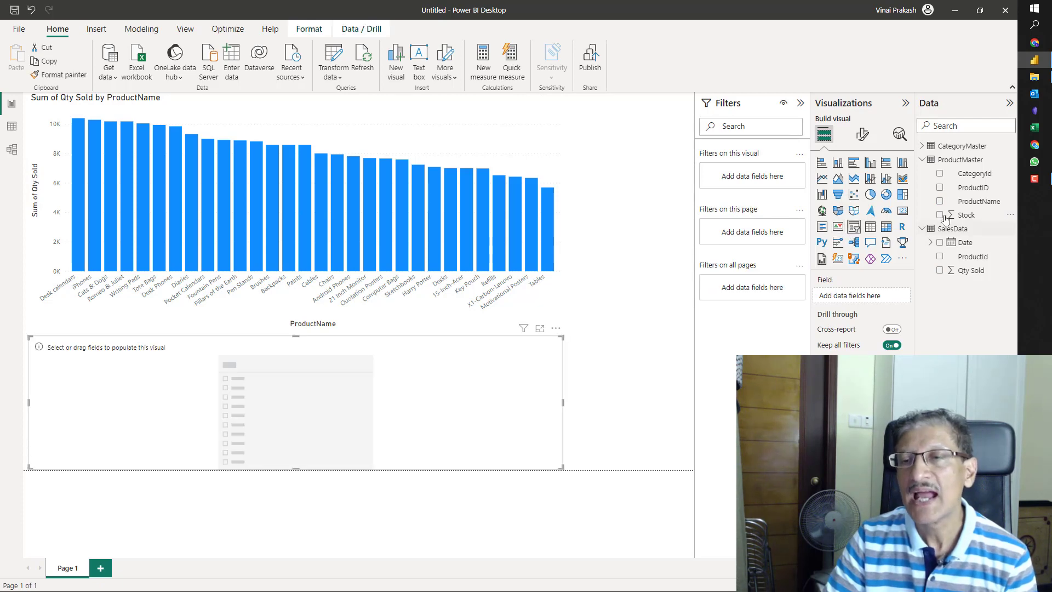
left_click(923, 146)
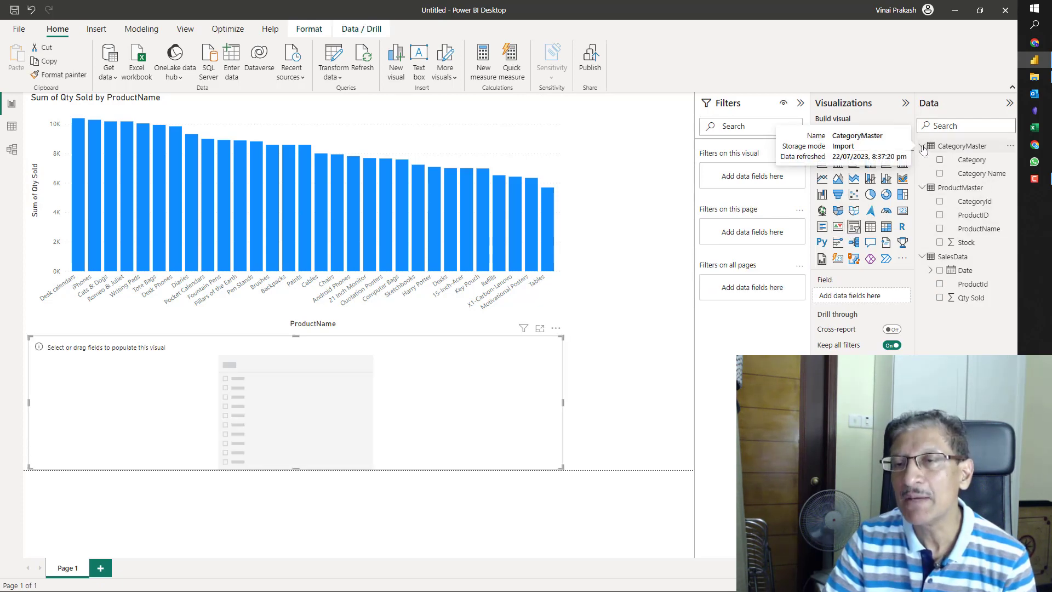
left_click(940, 173)
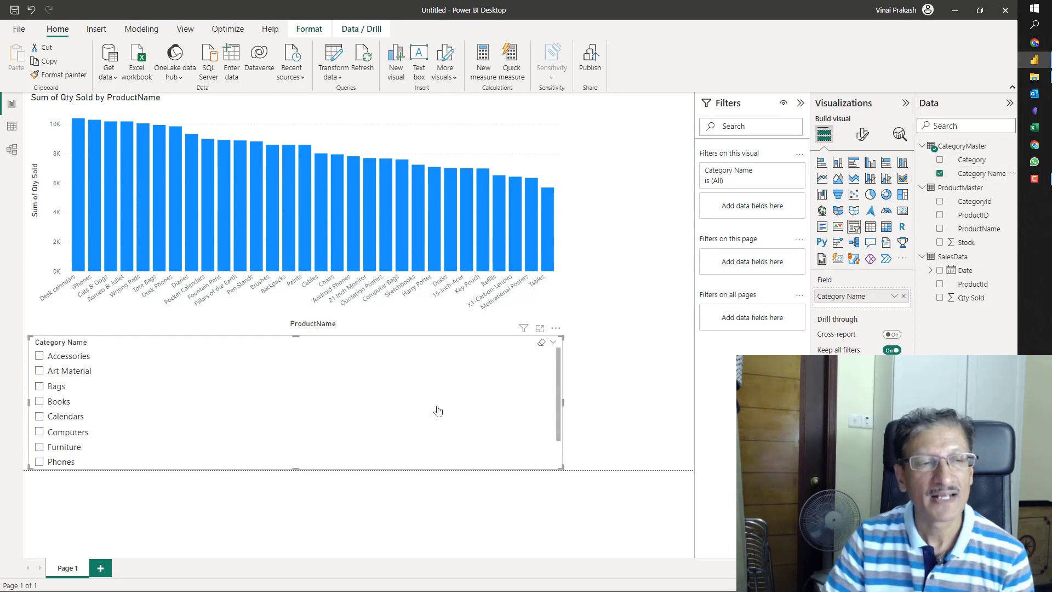
left_click_drag(564, 407, 667, 198)
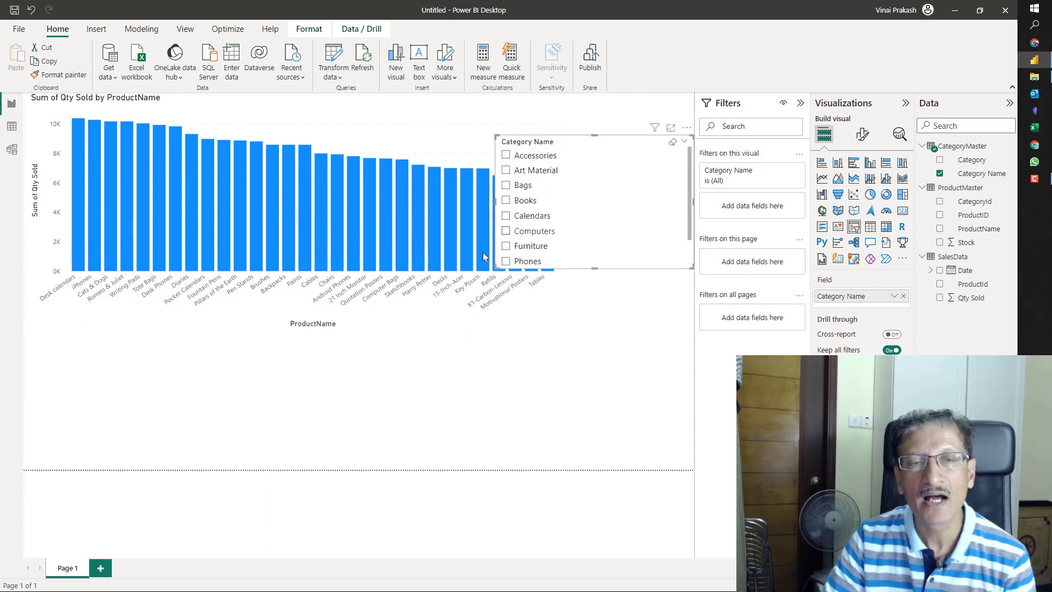
left_click_drag(496, 268, 580, 339)
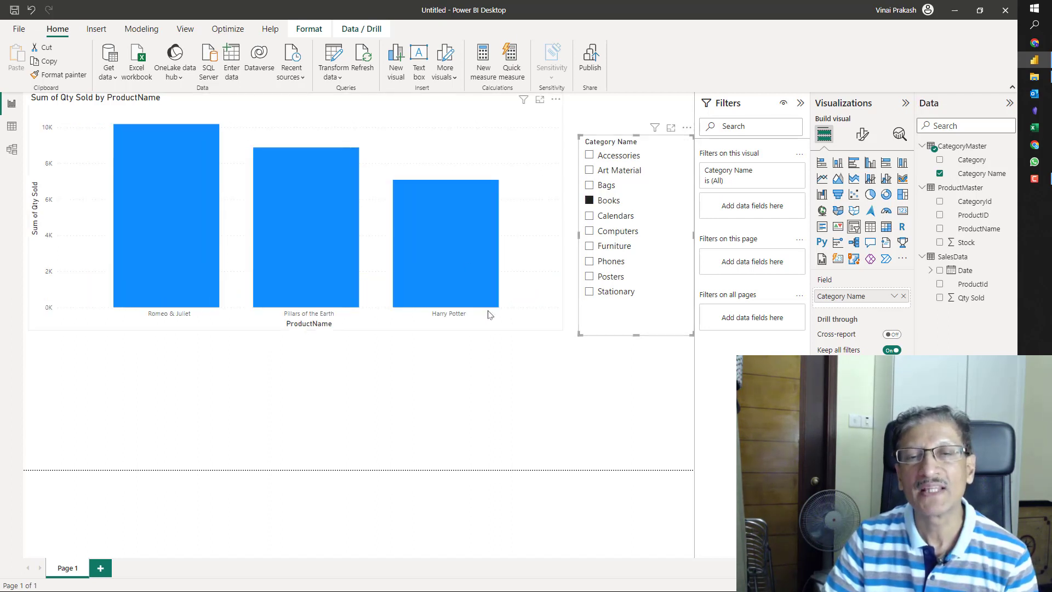
left_click(590, 231)
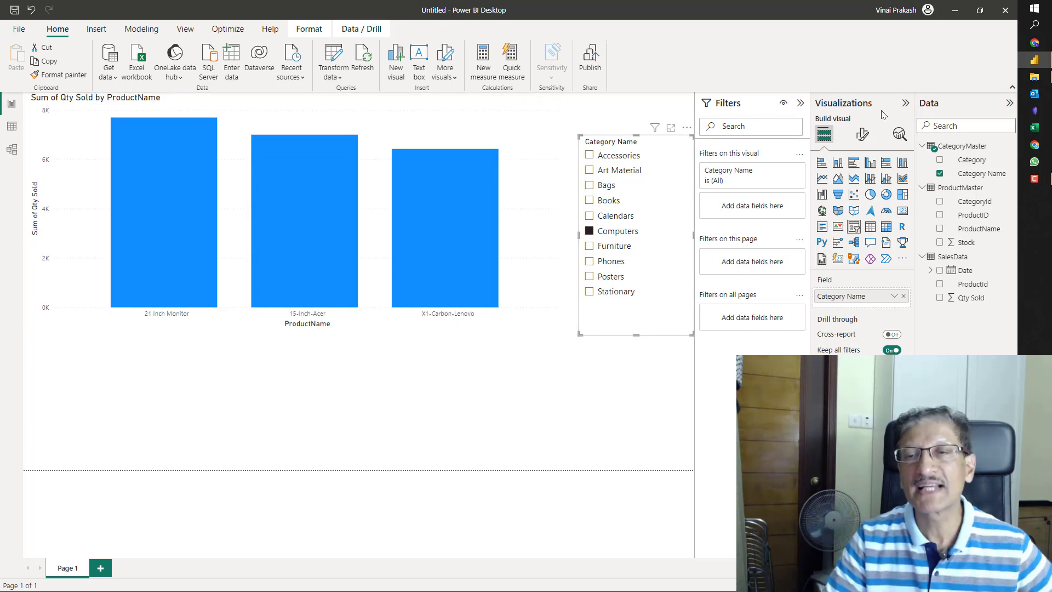
Step: Search the Format visual options for 'size'
left_click(863, 136)
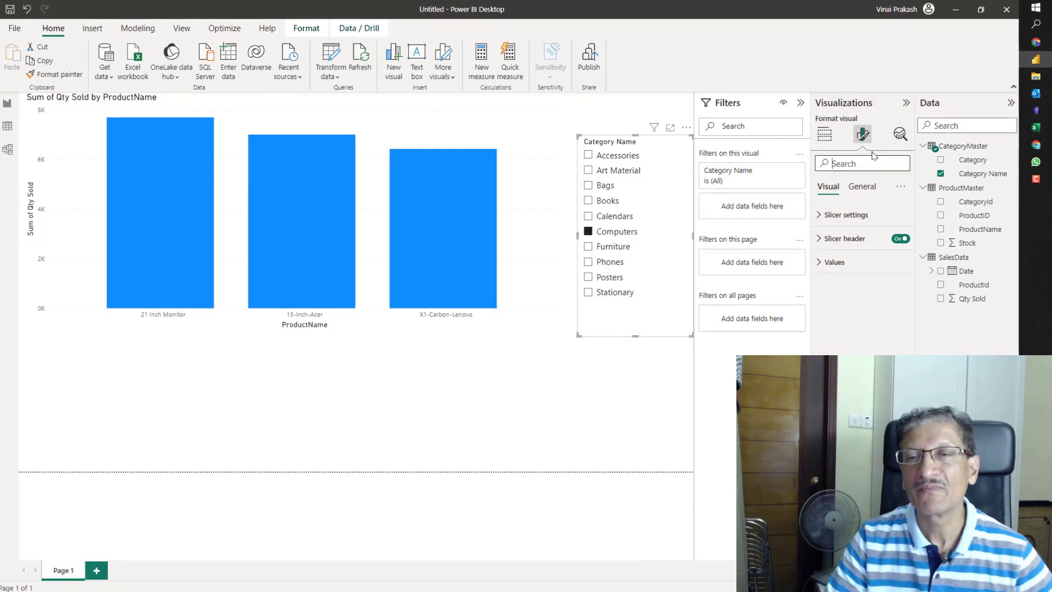
type("size")
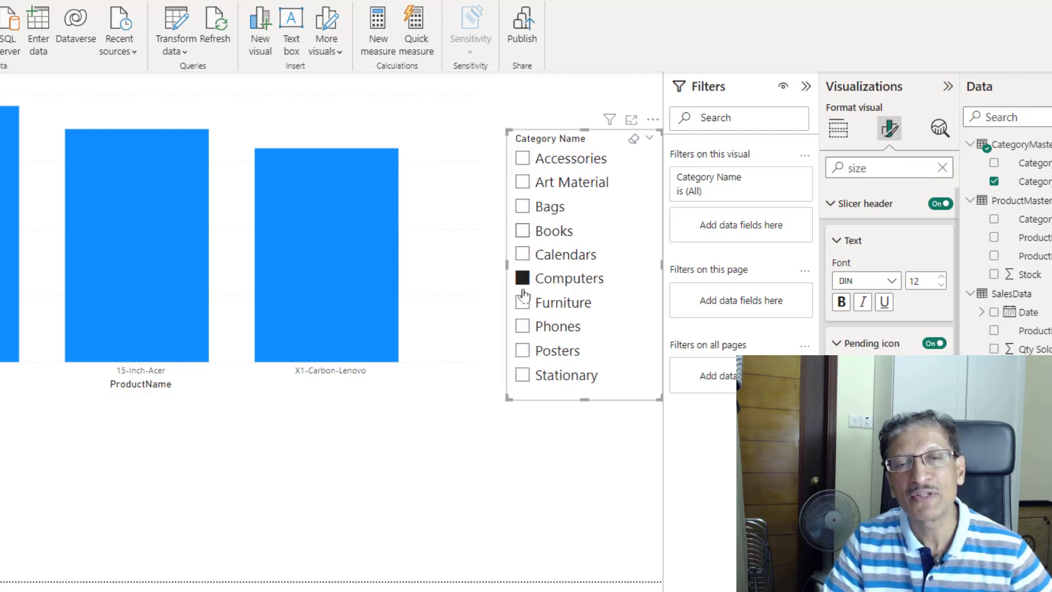
Step: Turn on the bar chart's data labels and set their value font size to 15
left_click(426, 386)
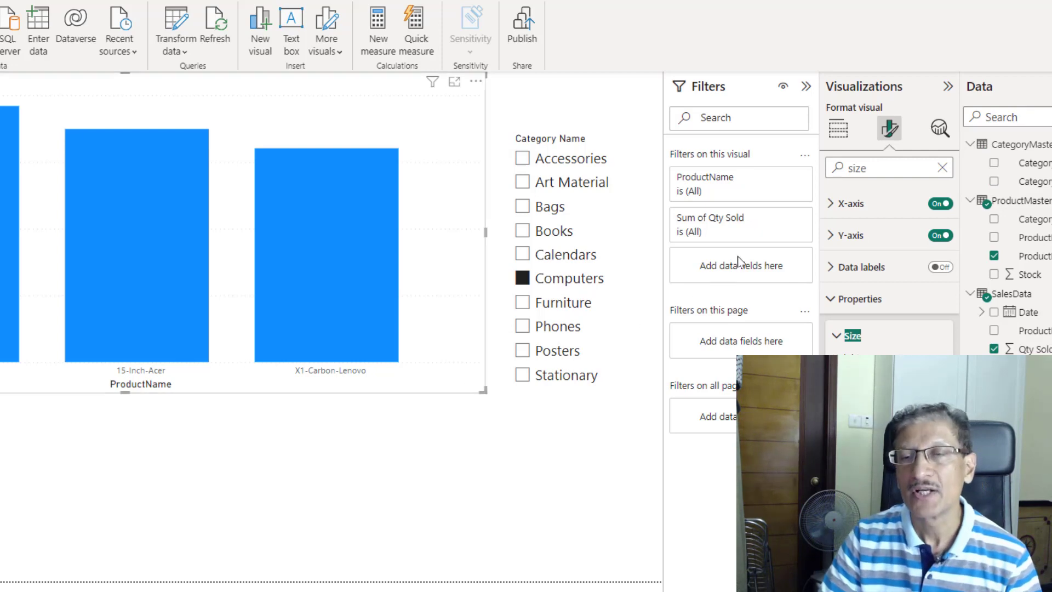
left_click(882, 166)
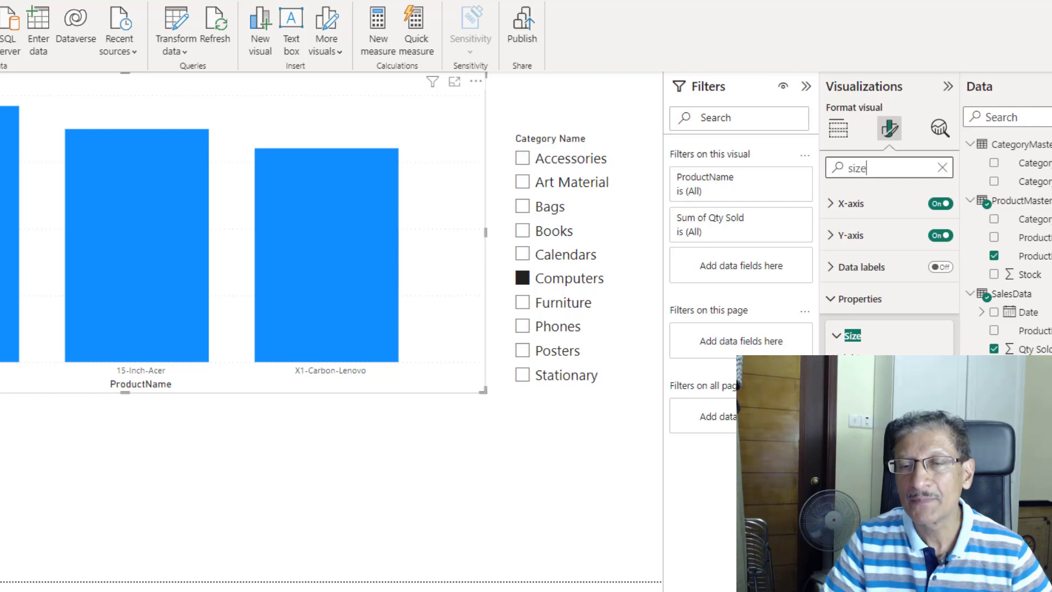
left_click(832, 267)
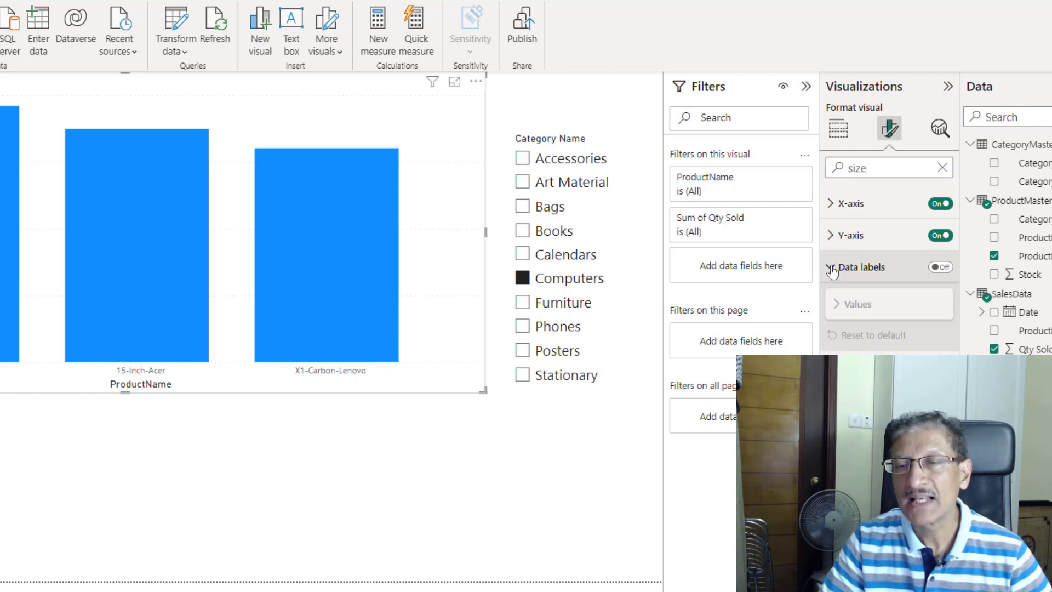
left_click(946, 268)
left_click(844, 304)
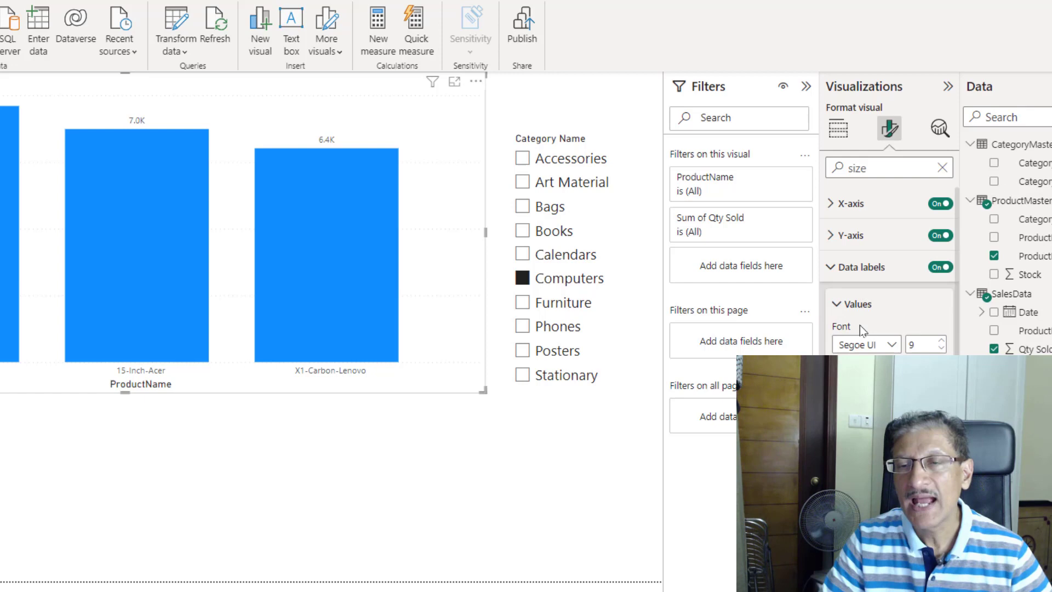
left_click(942, 340)
left_click(942, 340)
left_click(942, 341)
left_click(942, 341)
left_click(942, 341)
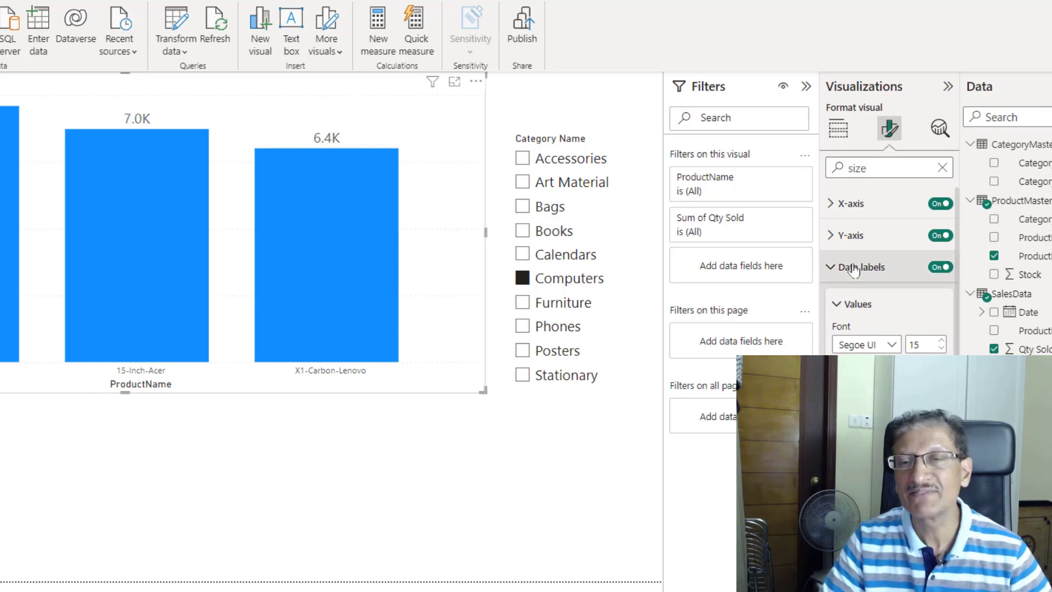
Step: Raise the bar chart's Y-axis value font size to 17
left_click(843, 236)
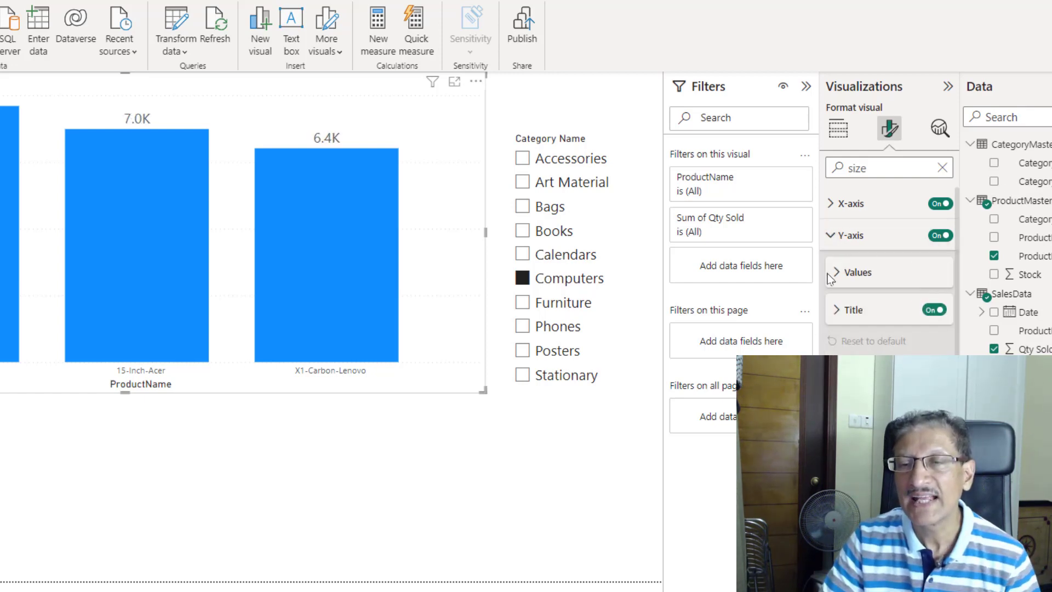
left_click(844, 272)
left_click(941, 309)
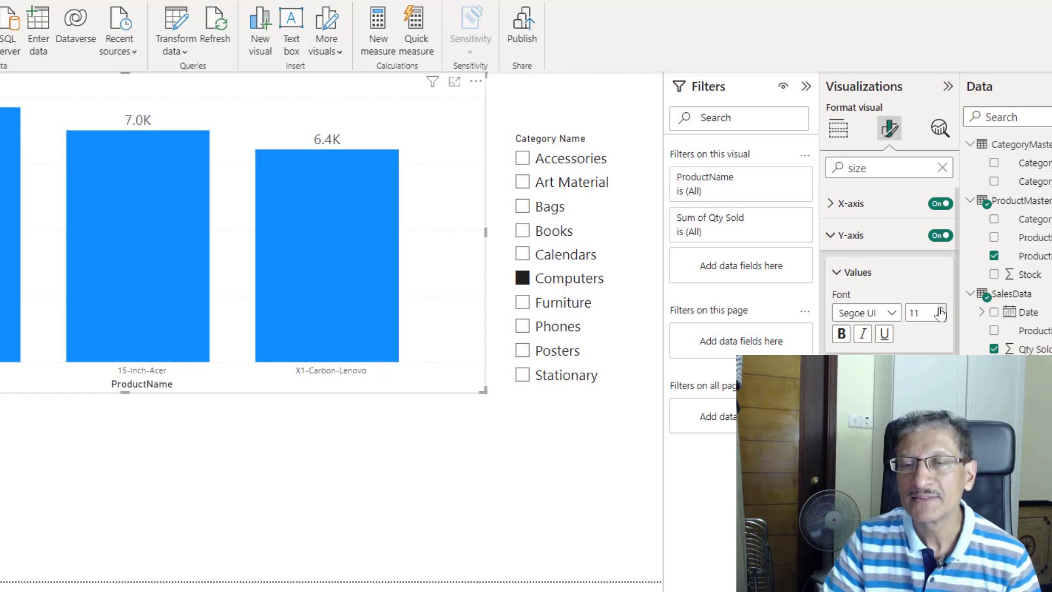
left_click(940, 310)
left_click(941, 310)
left_click(941, 309)
left_click(941, 309)
left_click(941, 309)
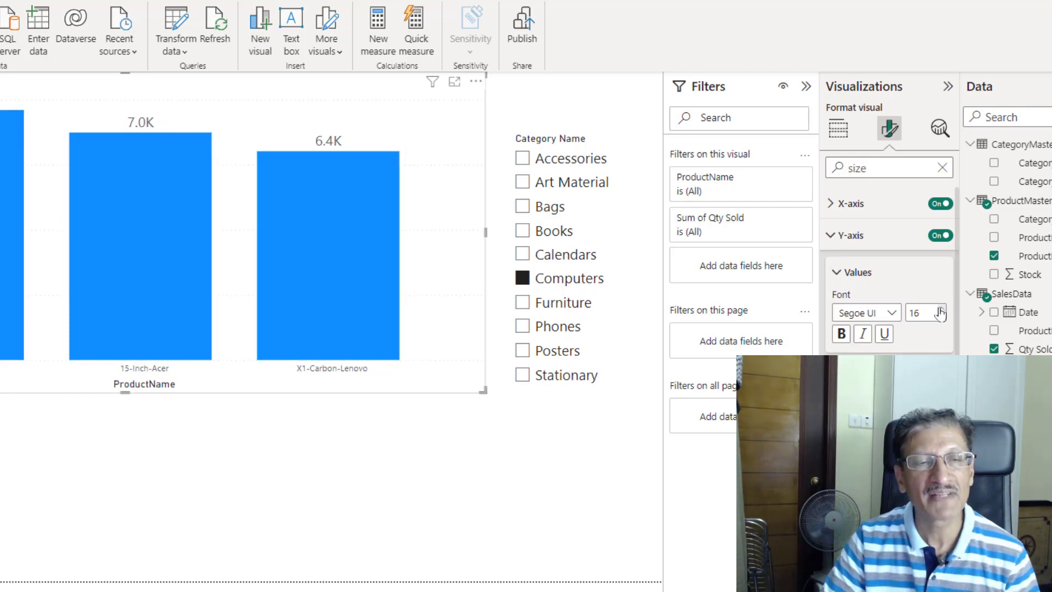
left_click(941, 310)
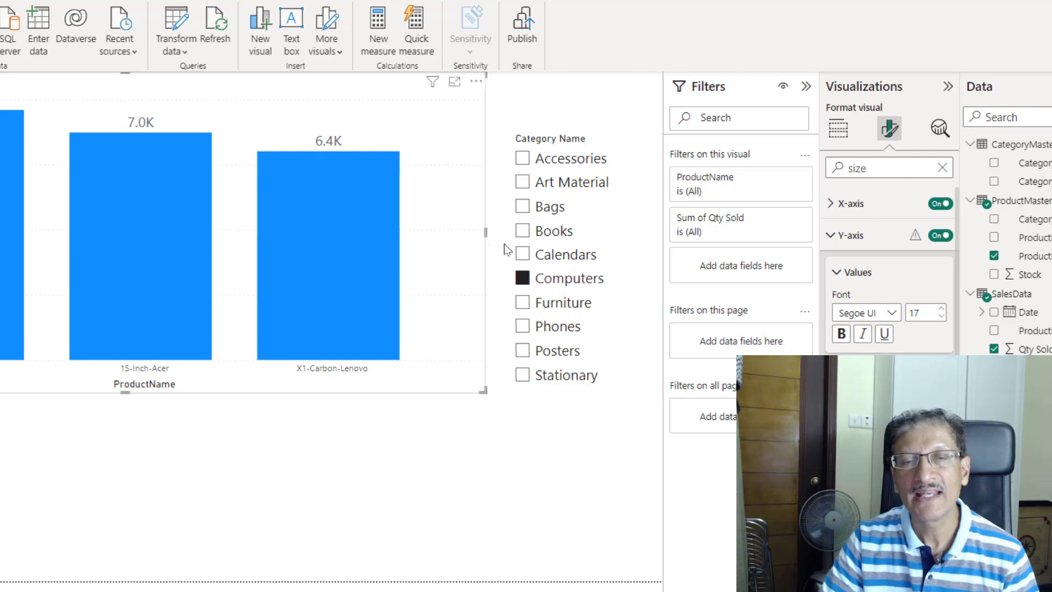
Step: Filter the chart to the Books category in the slicer
left_click(522, 253)
left_click(522, 230)
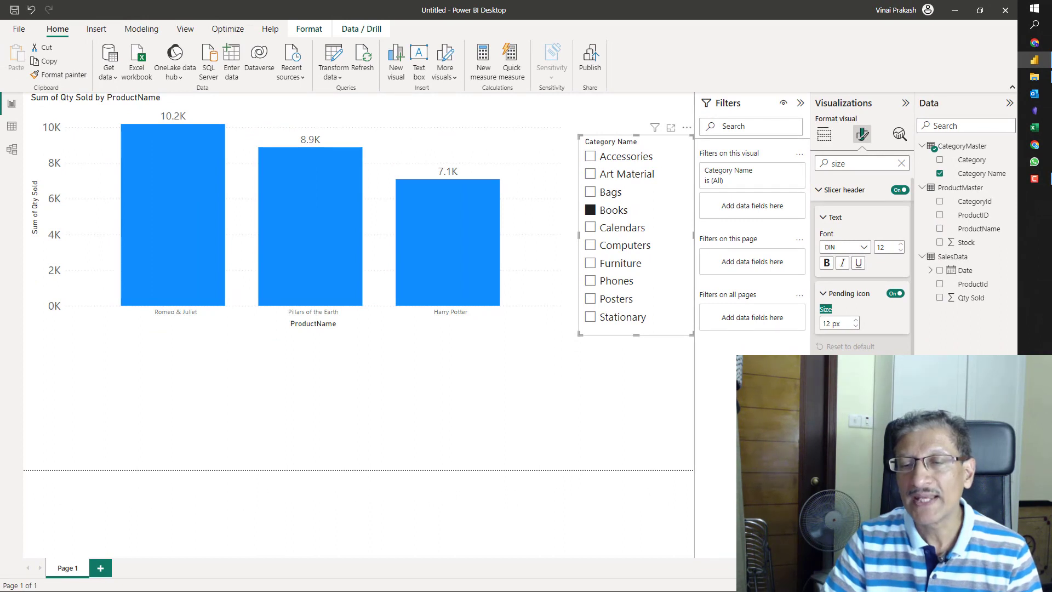
scroll(862, 263, "down", 1)
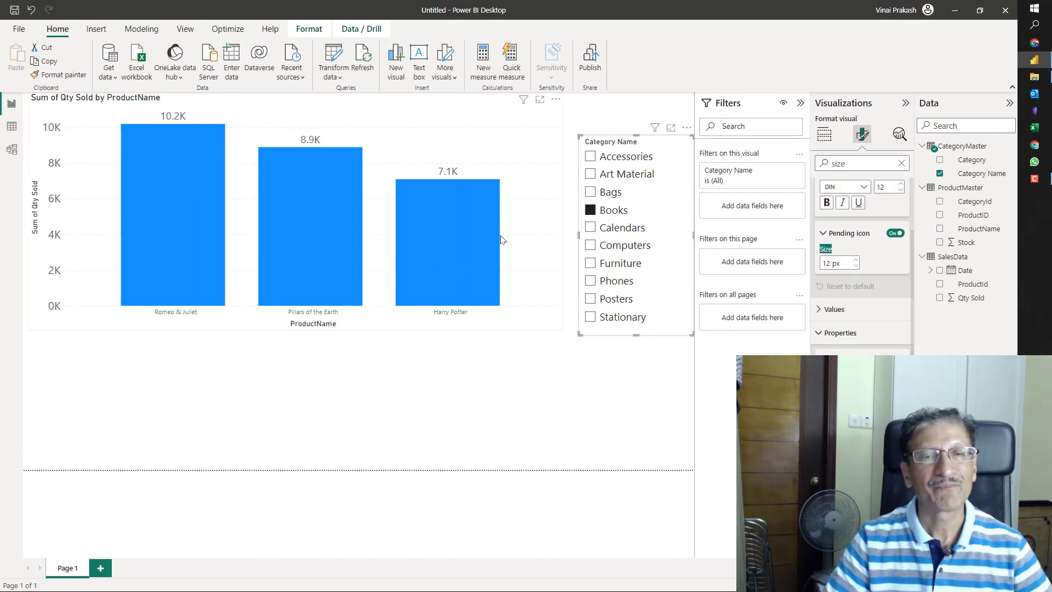
Step: Filter the chart to Bags, then make the SalesData card taller in Model view
left_click(587, 192)
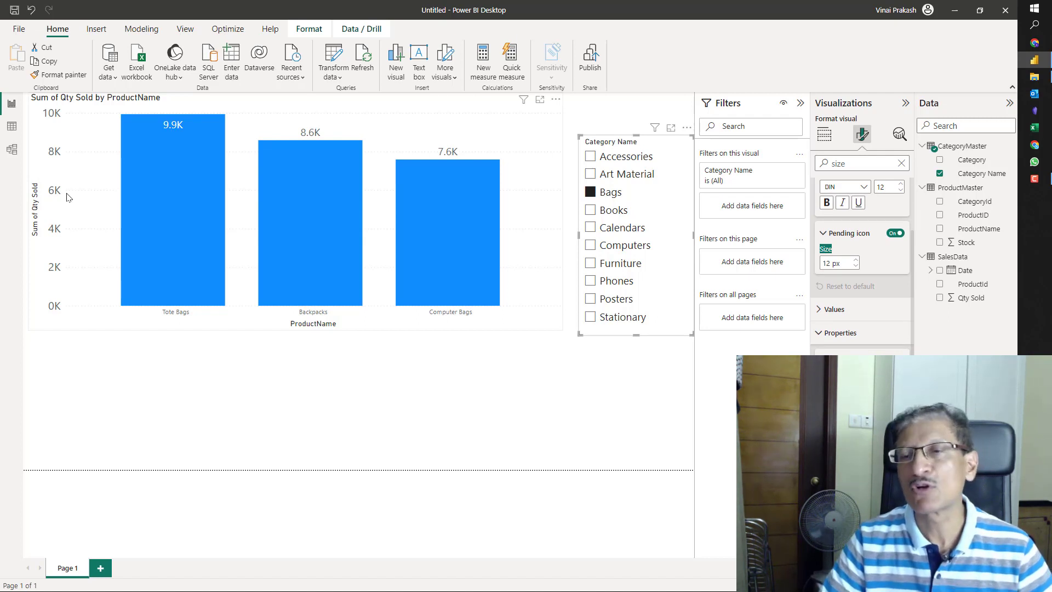
left_click(13, 151)
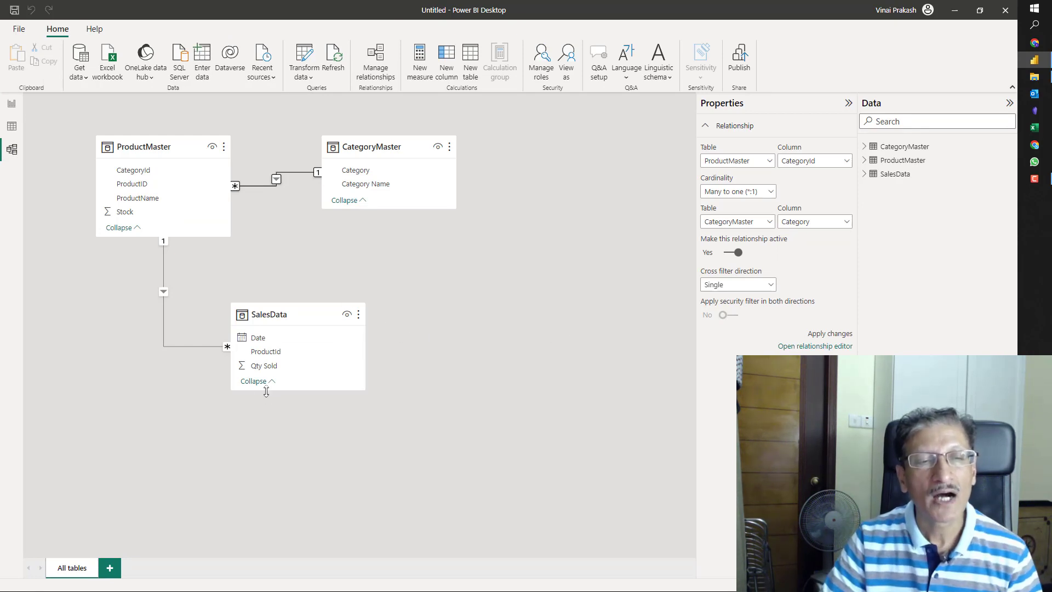
left_click_drag(267, 391, 266, 433)
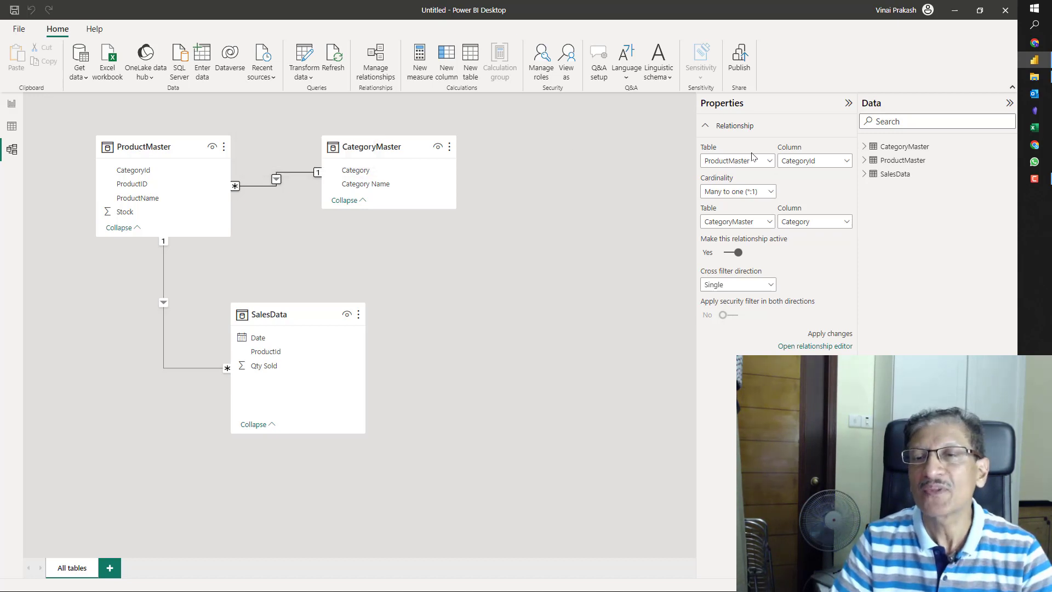
Step: Open the ProductMaster query via Edit query from the Data pane
left_click(904, 165)
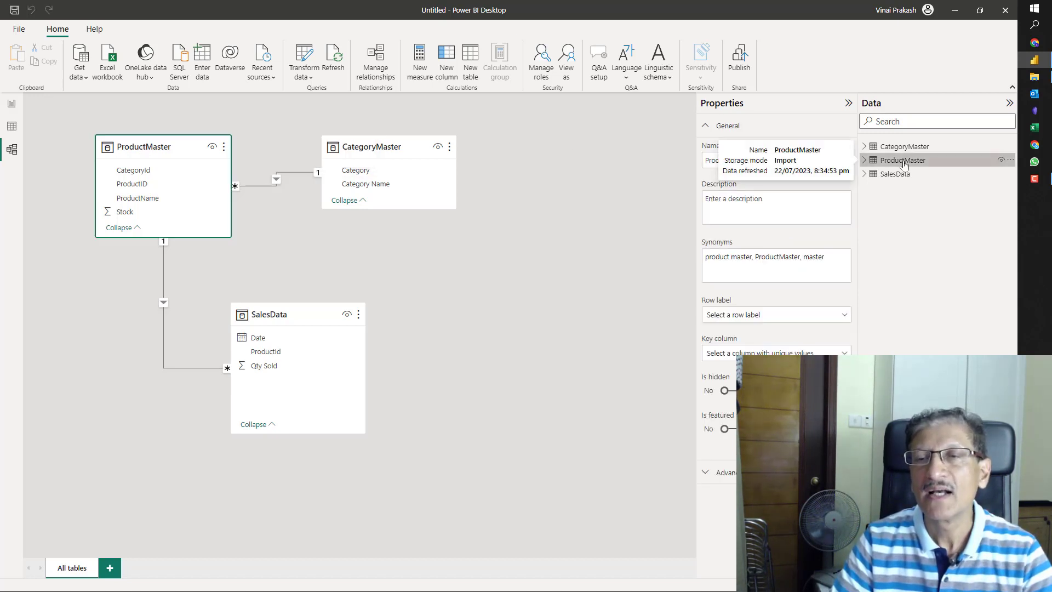
right_click(904, 166)
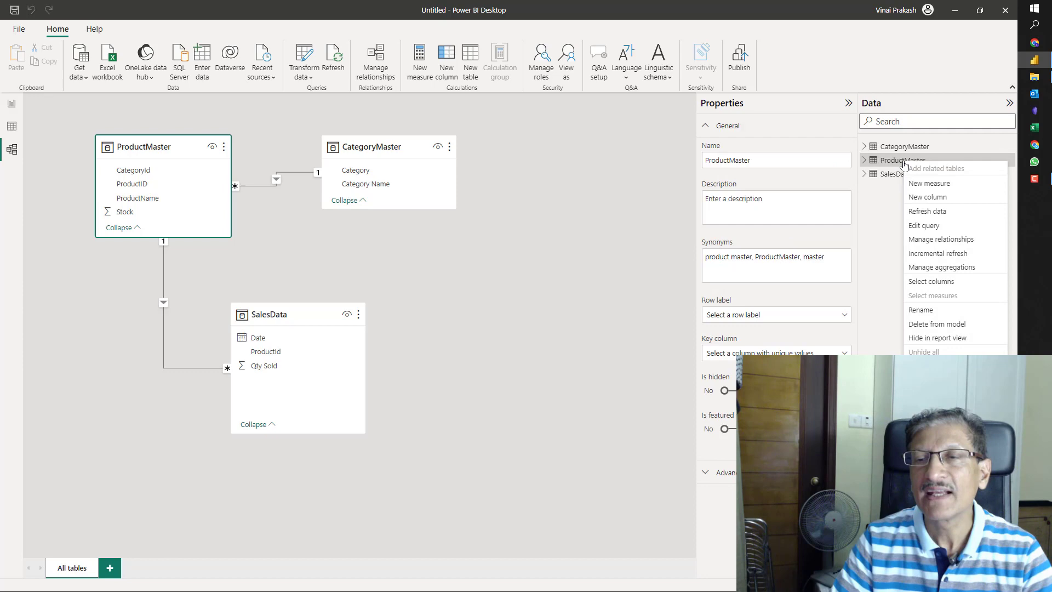
left_click(926, 226)
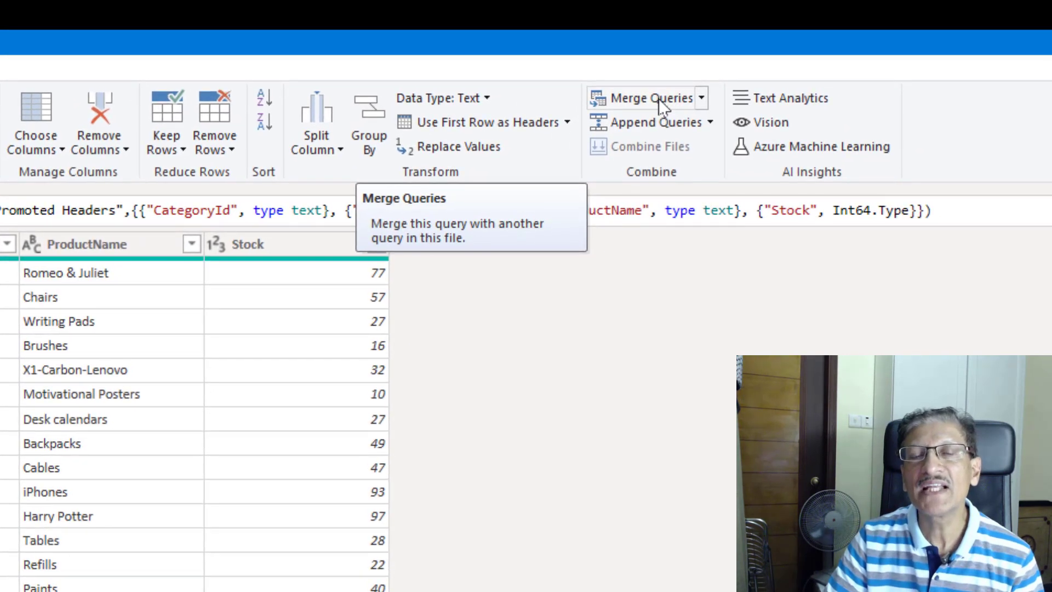
Step: Merge ProductMaster with CategoryMaster, matching CategoryId to Category
left_click(659, 99)
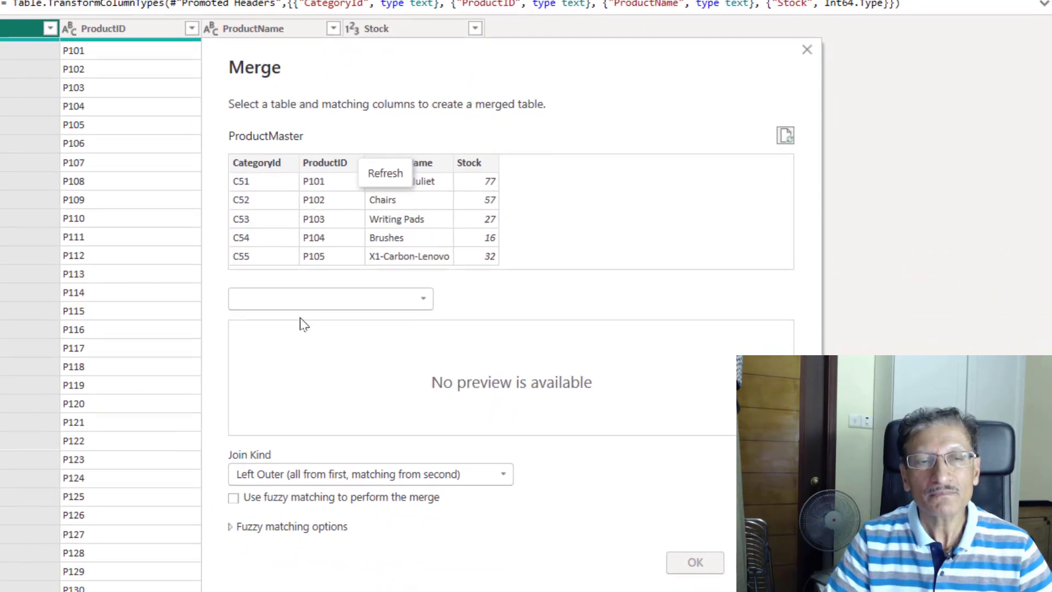
left_click(312, 299)
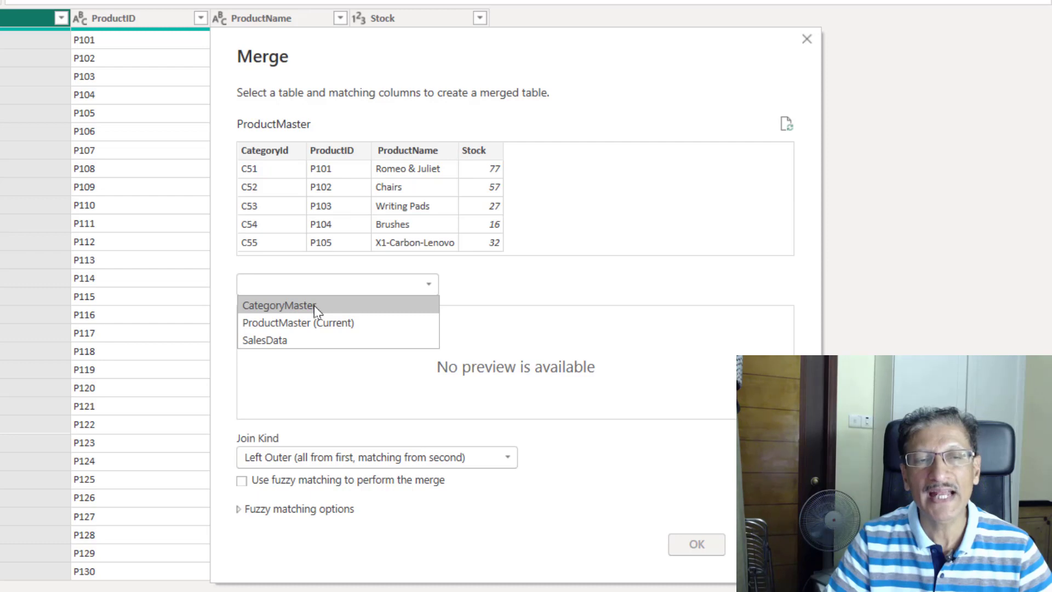
left_click(316, 308)
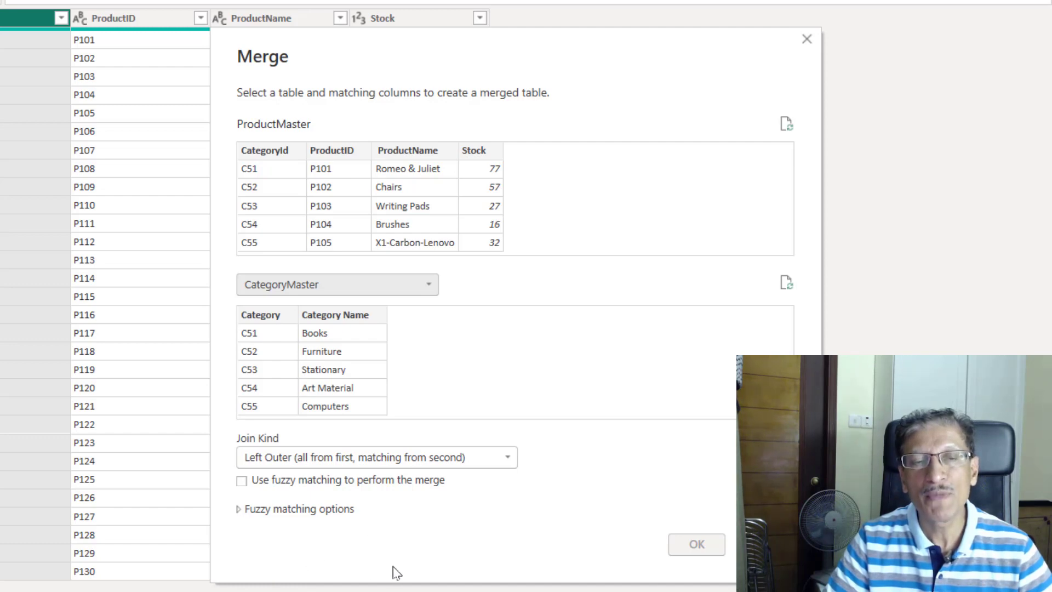
left_click(269, 153)
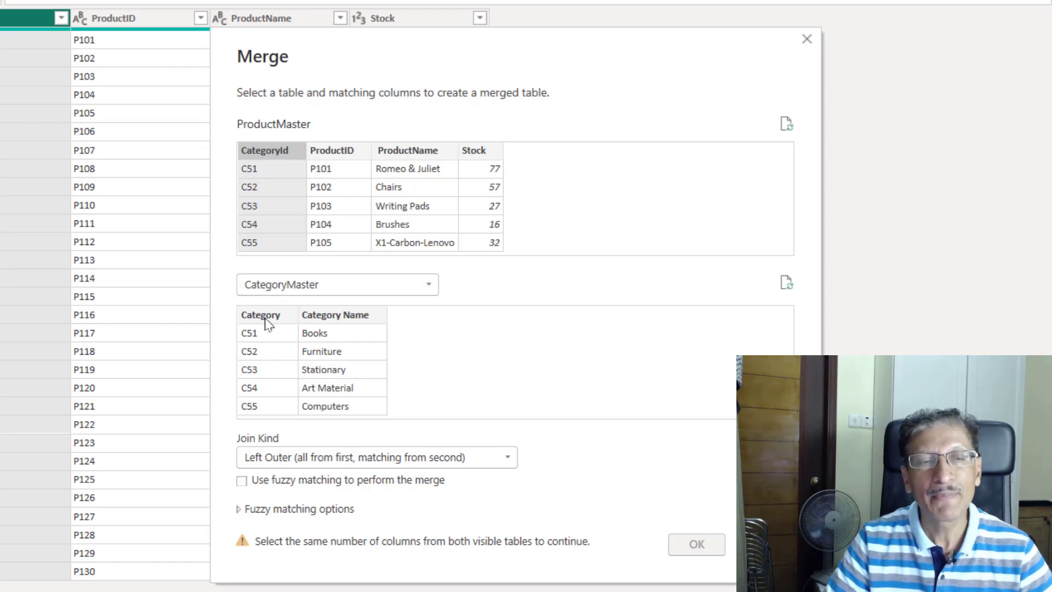
left_click(268, 318)
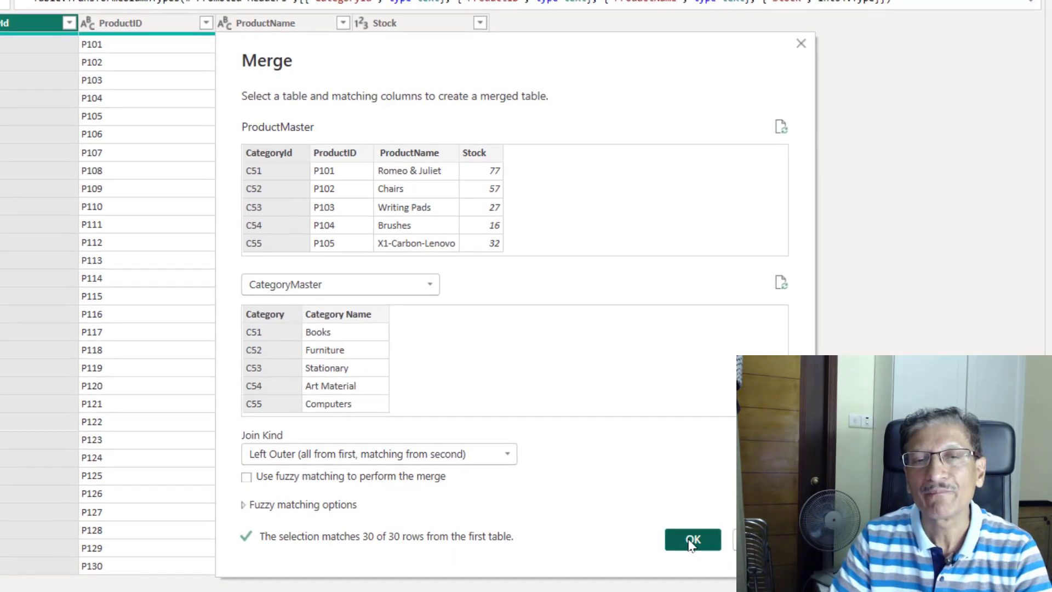
Step: Confirm the merge to add a CategoryMaster column of nested tables
left_click(694, 548)
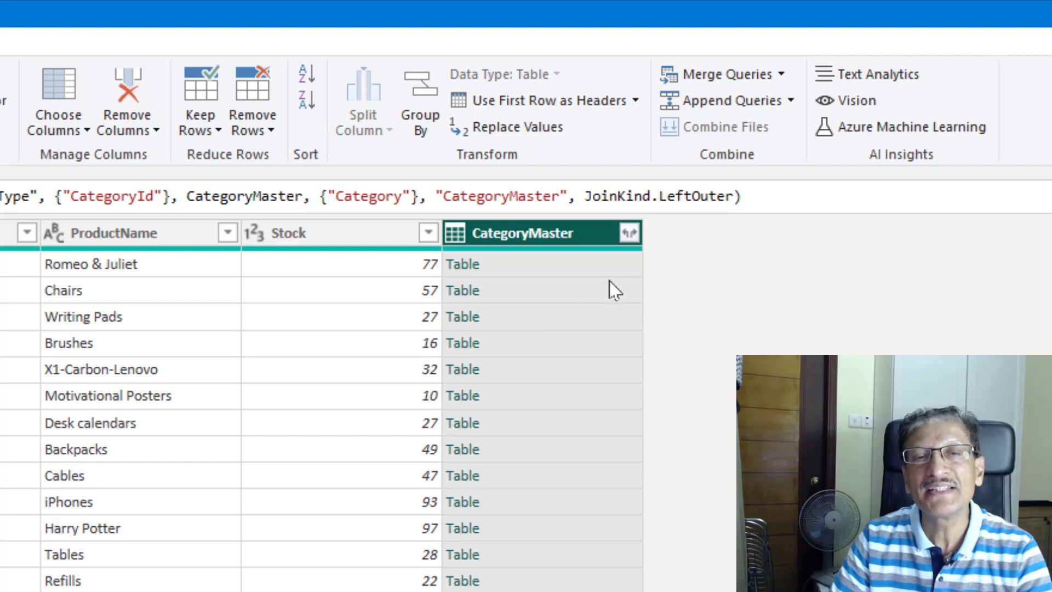
Step: Expand CategoryMaster to only the Category Name column, without a name prefix
left_click(629, 235)
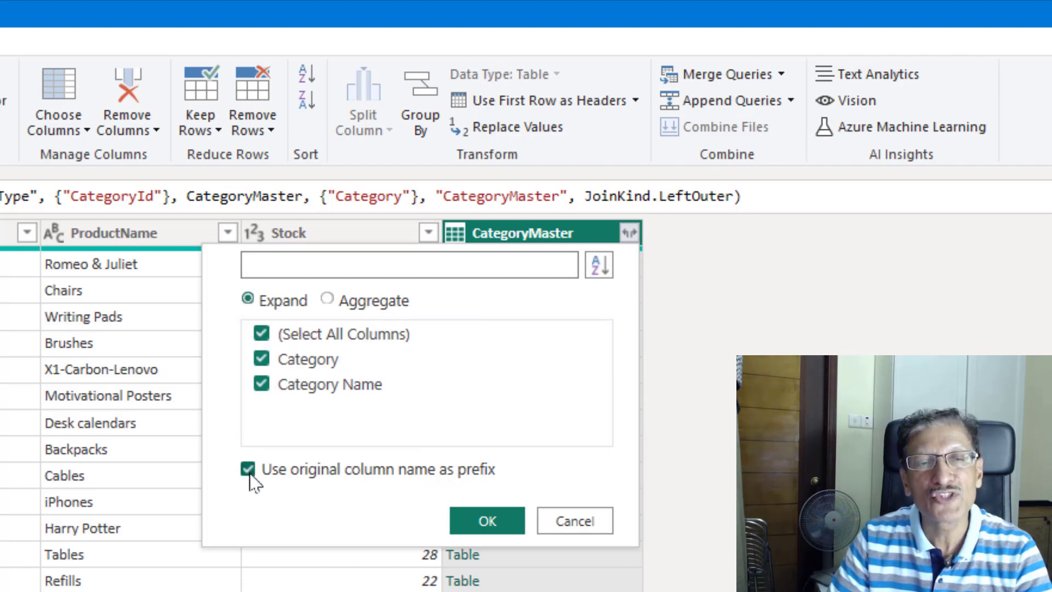
left_click(249, 470)
left_click(261, 334)
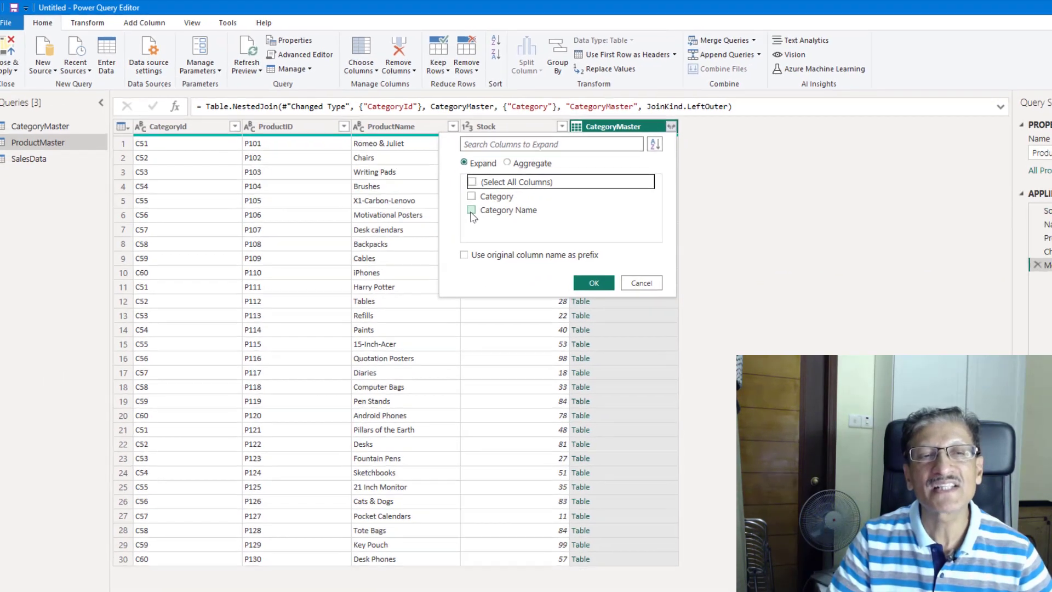
left_click(262, 388)
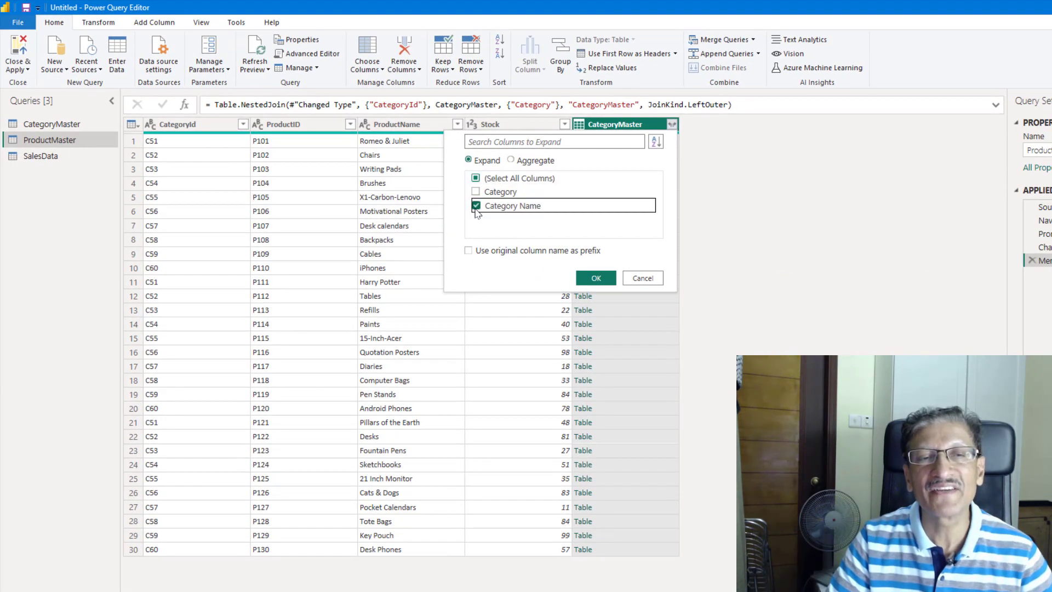
left_click(596, 278)
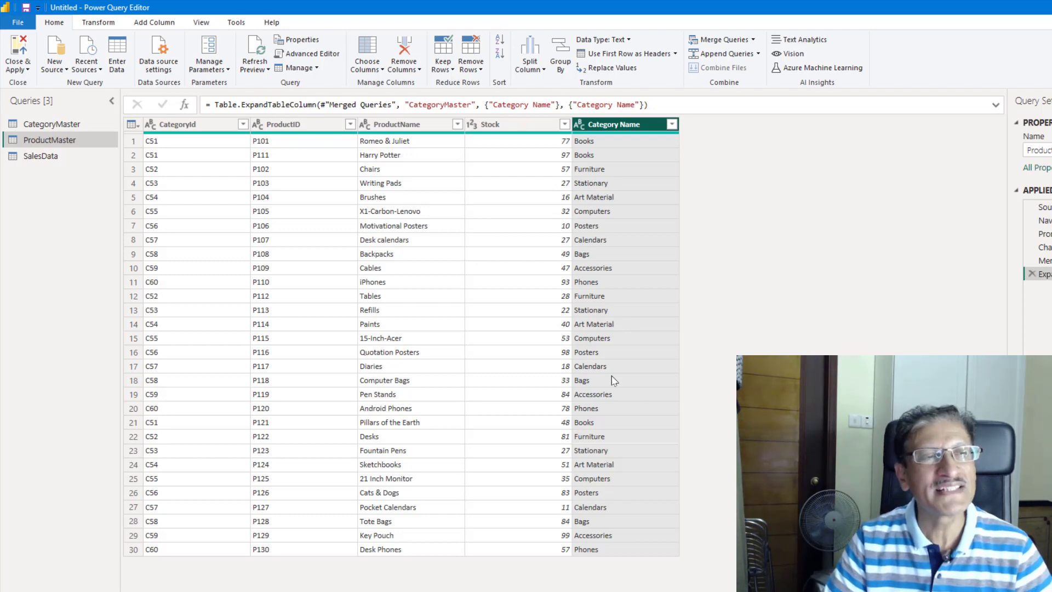
Step: Close & Apply the query changes and enlarge the ProductMaster card in Model view
left_click(17, 48)
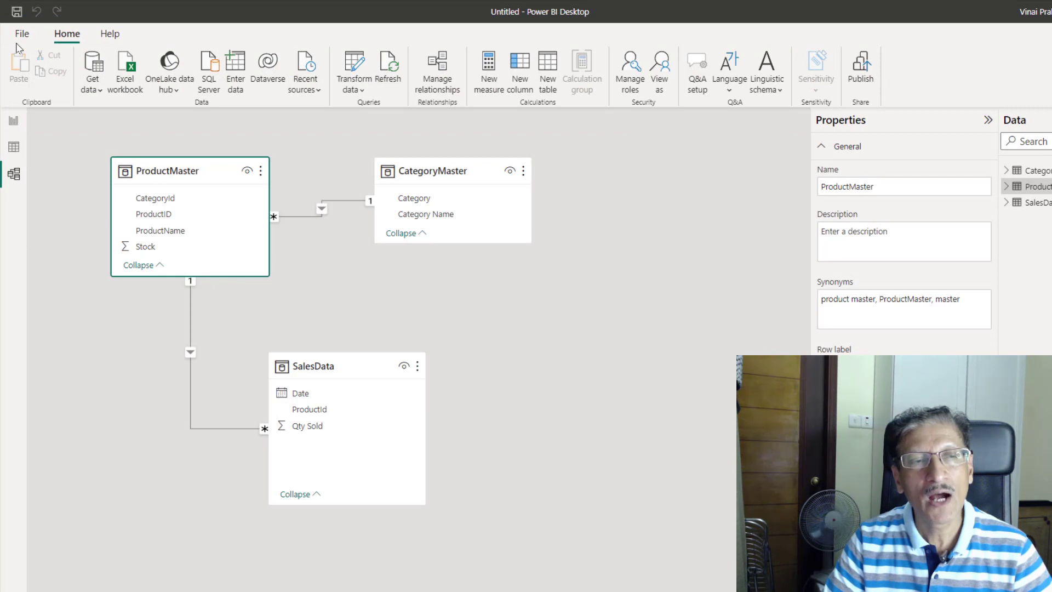
left_click_drag(159, 277, 156, 309)
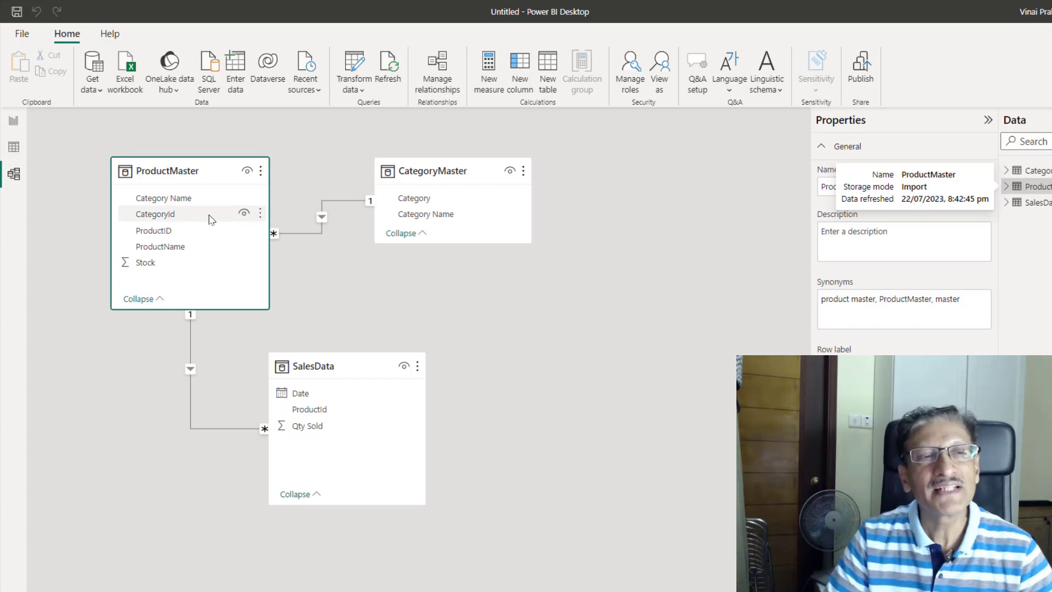
Step: Hide CategoryId, ProductID, SalesData's ProductId and the CategoryMaster table from report view
left_click(244, 217)
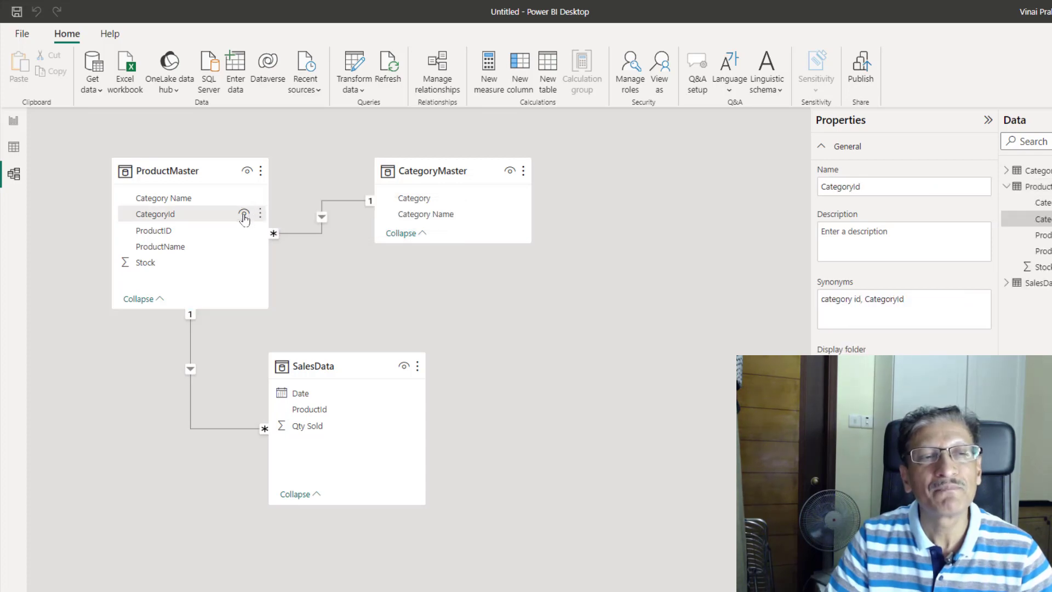
left_click(244, 215)
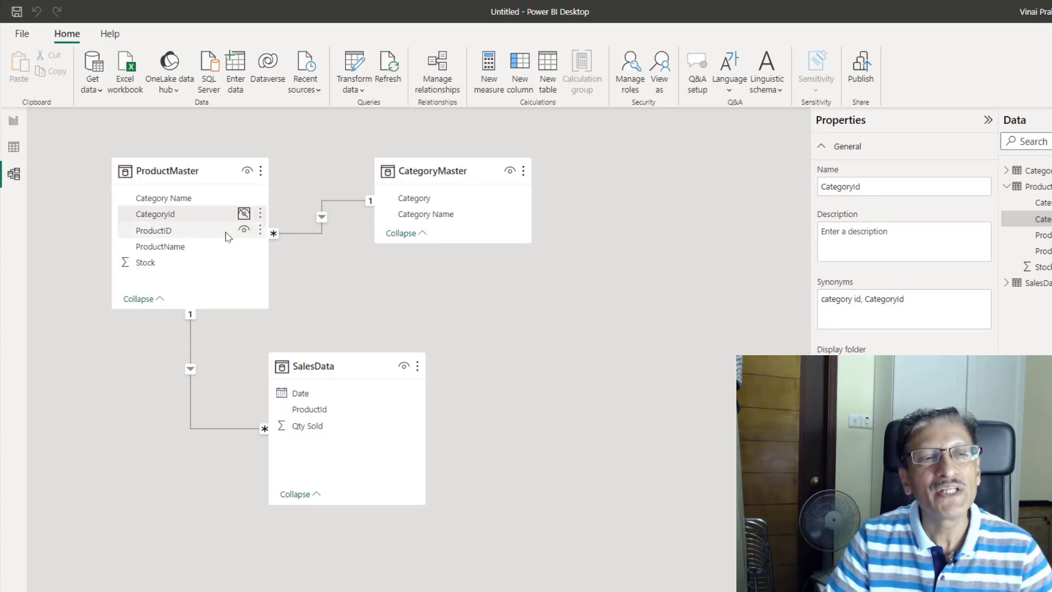
left_click(245, 233)
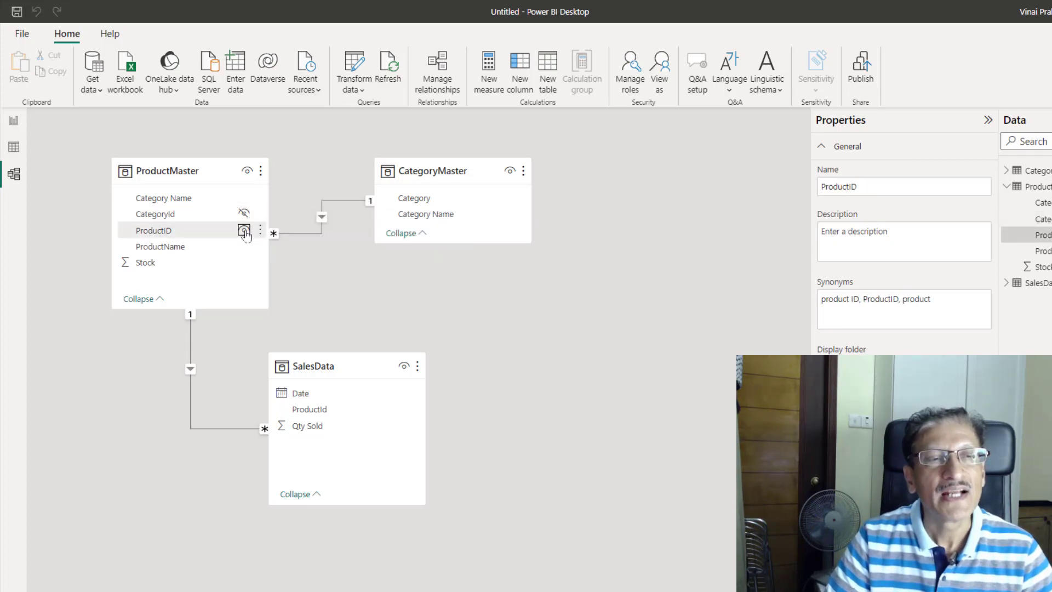
left_click(245, 233)
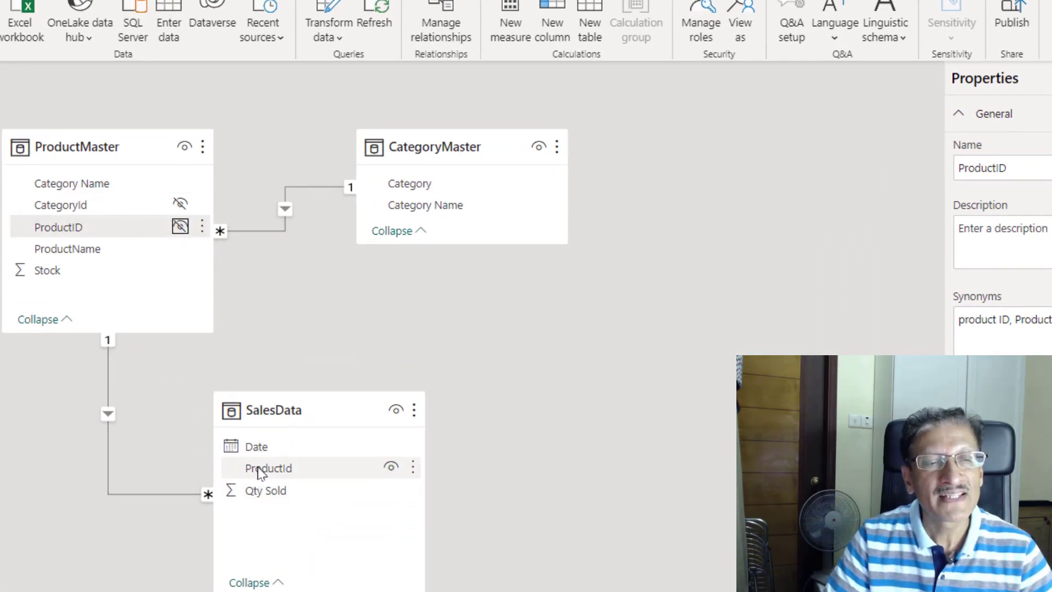
left_click(390, 469)
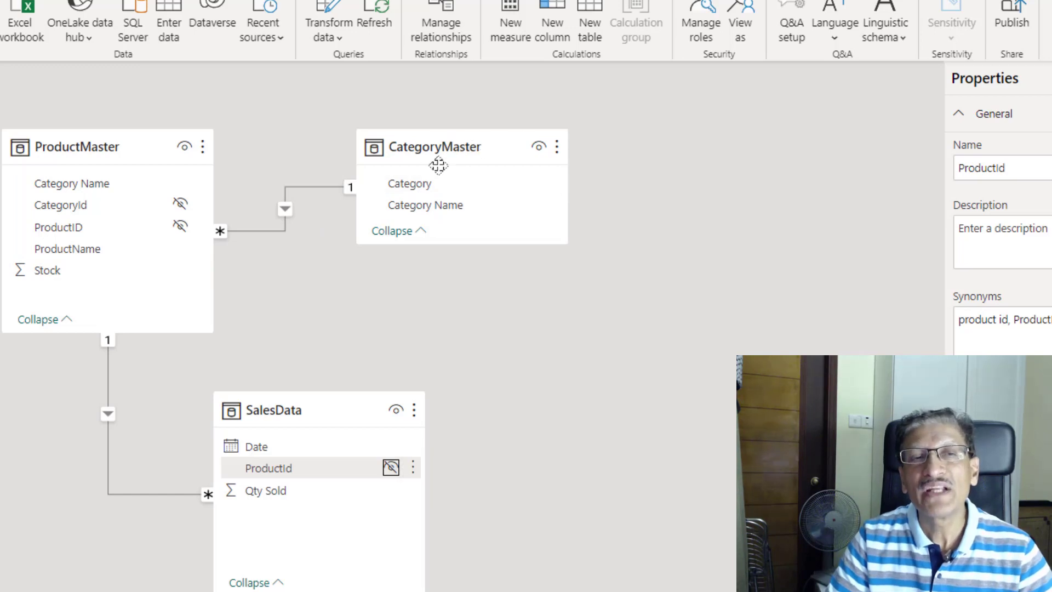
mouse_move(453, 155)
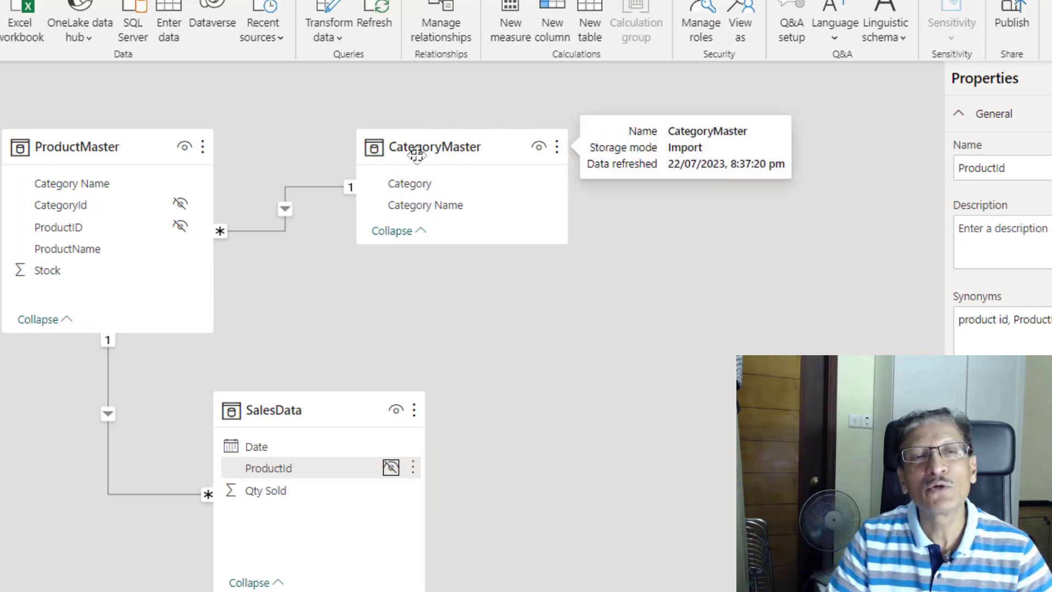
left_click(539, 148)
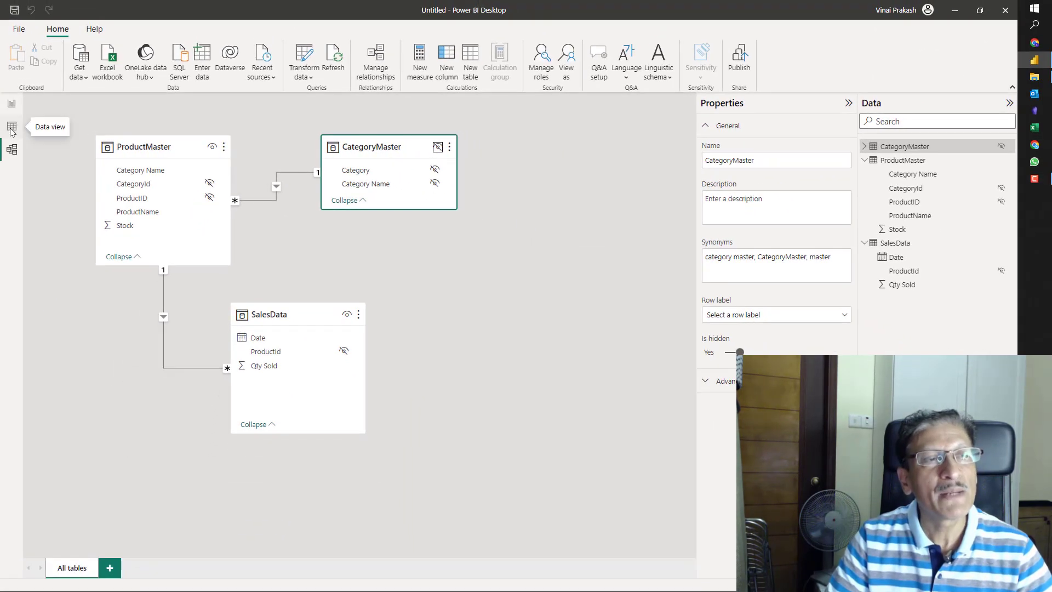
Step: In the report, swap the slicer's field for ProductMaster's Category Name
left_click(11, 104)
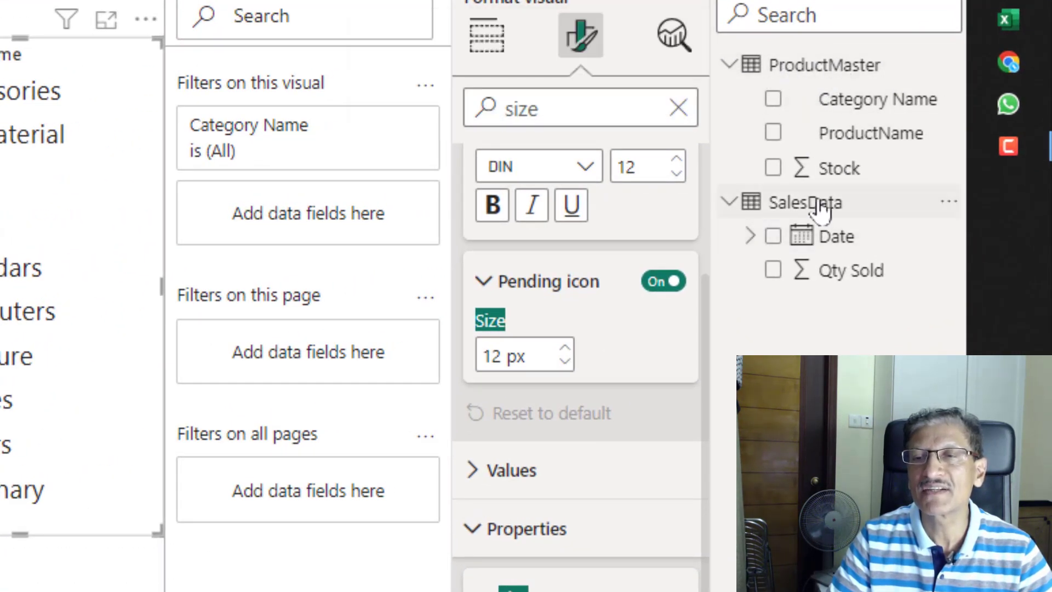
mouse_move(801, 207)
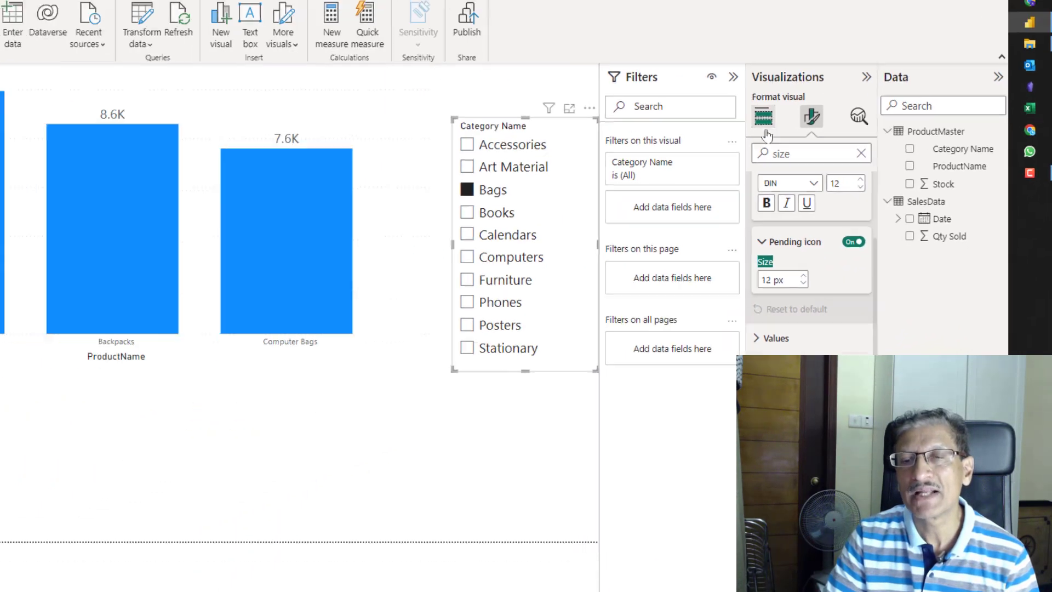
left_click(766, 128)
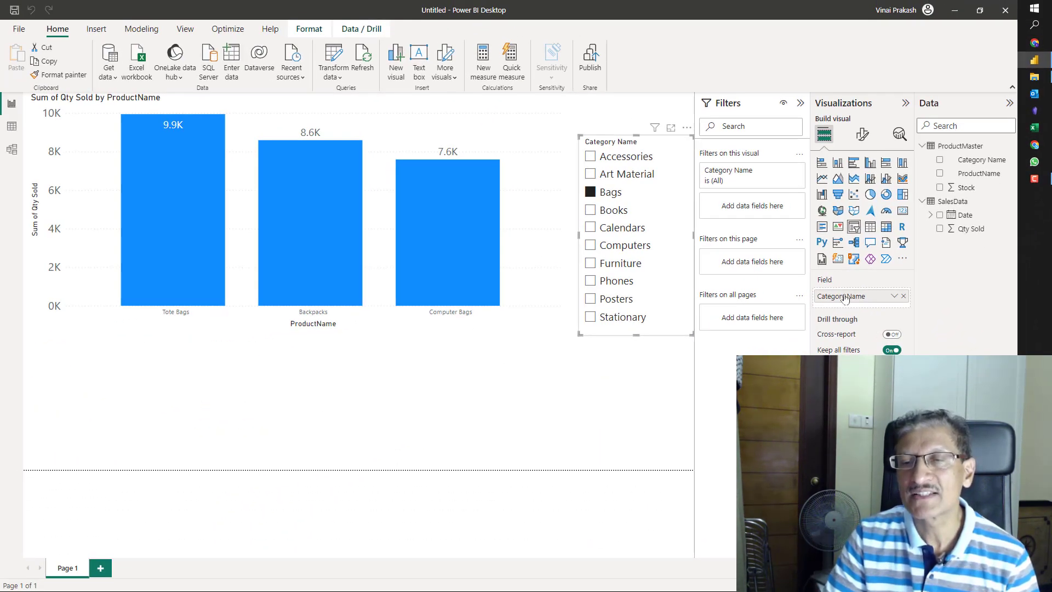
left_click(904, 296)
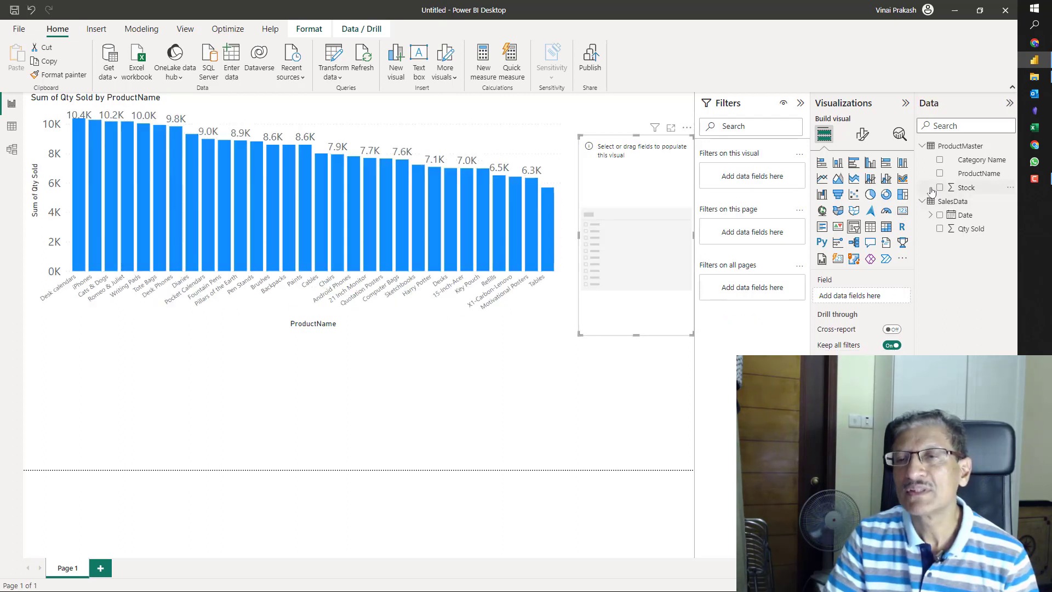
left_click(940, 160)
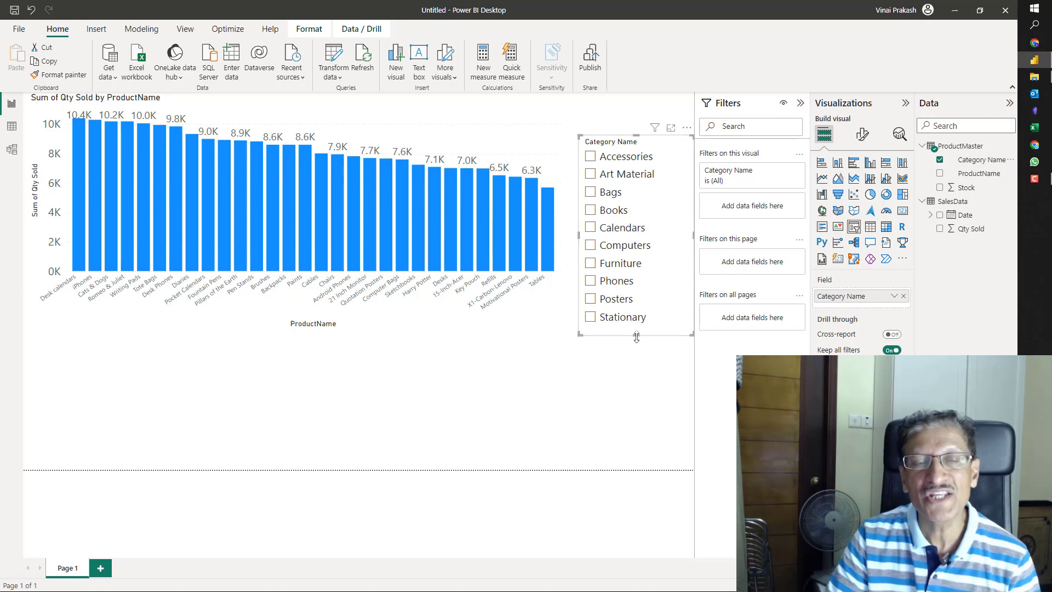
Step: Filter the product bar chart to the Computers category using the slicer
left_click(447, 327)
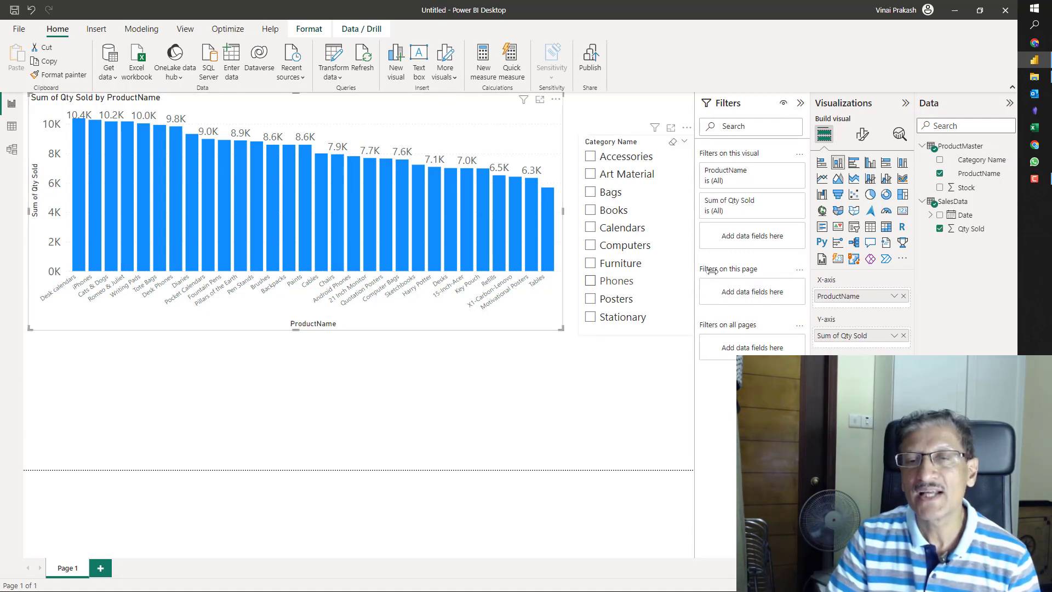
left_click(592, 248)
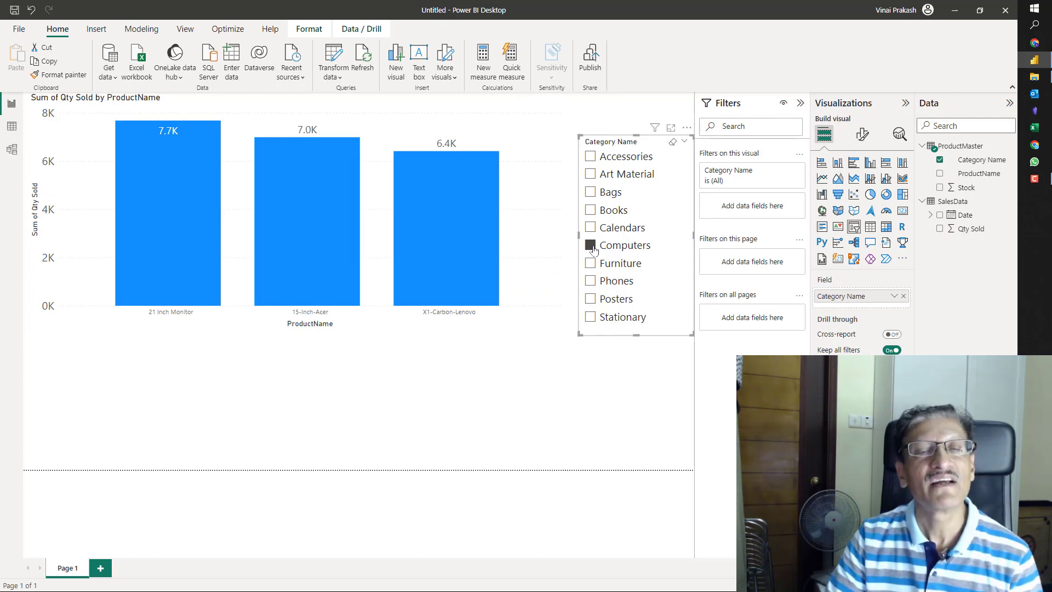
left_click(360, 372)
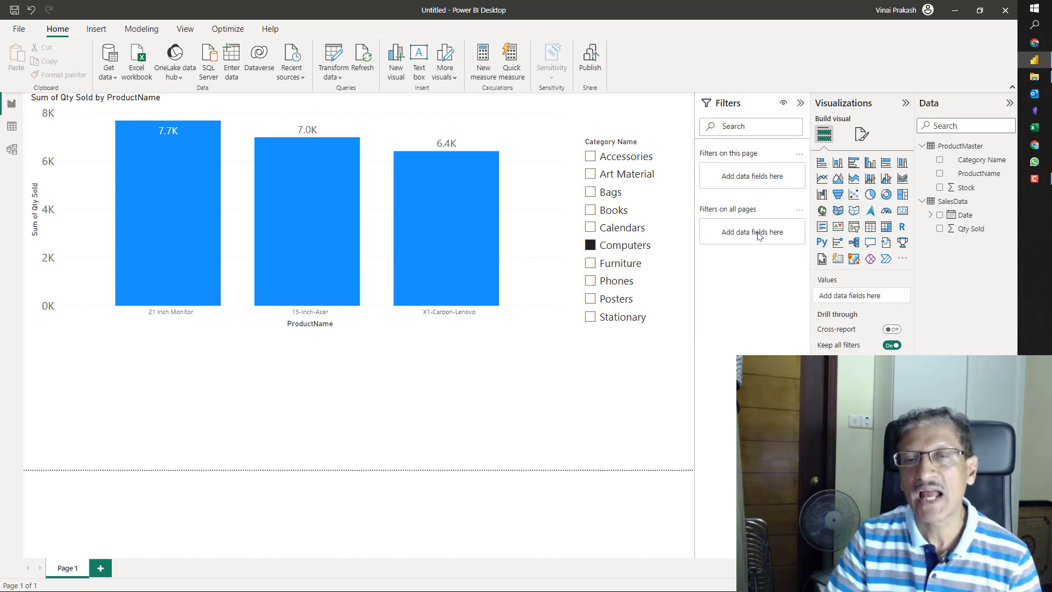
Step: Add a pie chart of Qty Sold by ProductName and narrow it to the left half
left_click(871, 195)
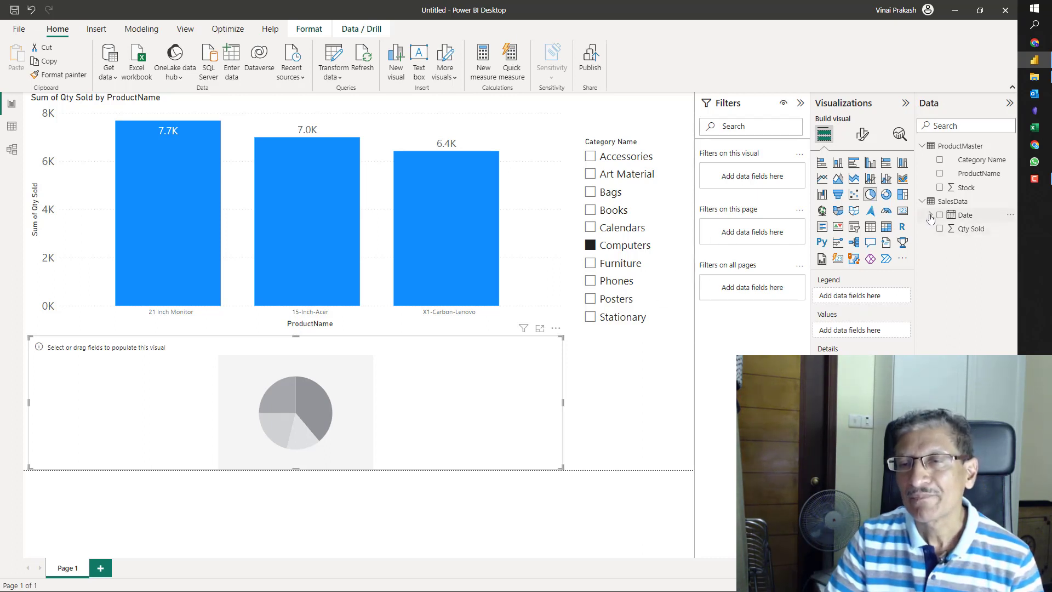
left_click(941, 229)
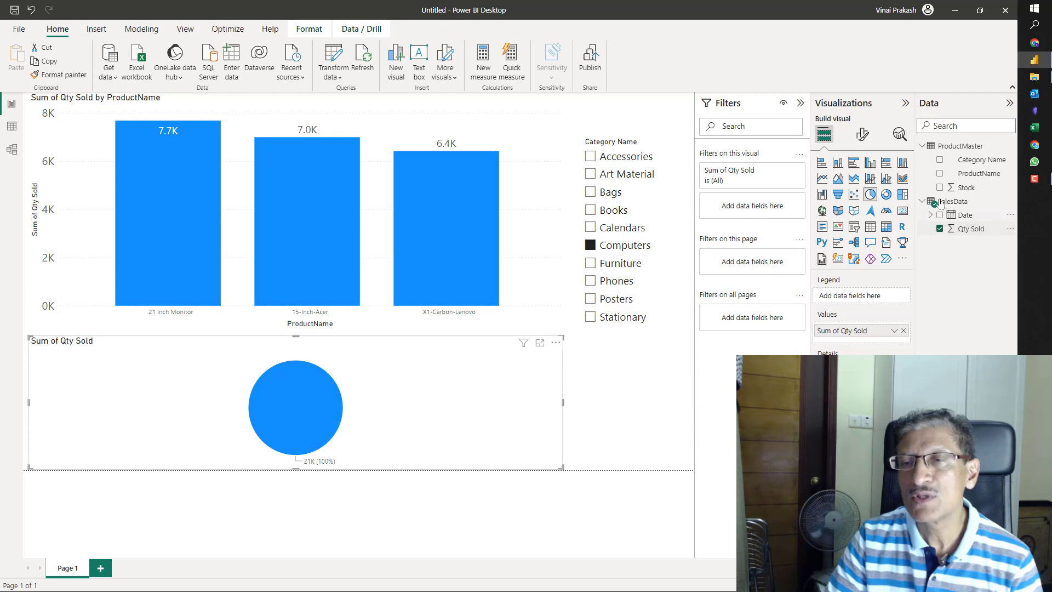
left_click(940, 161)
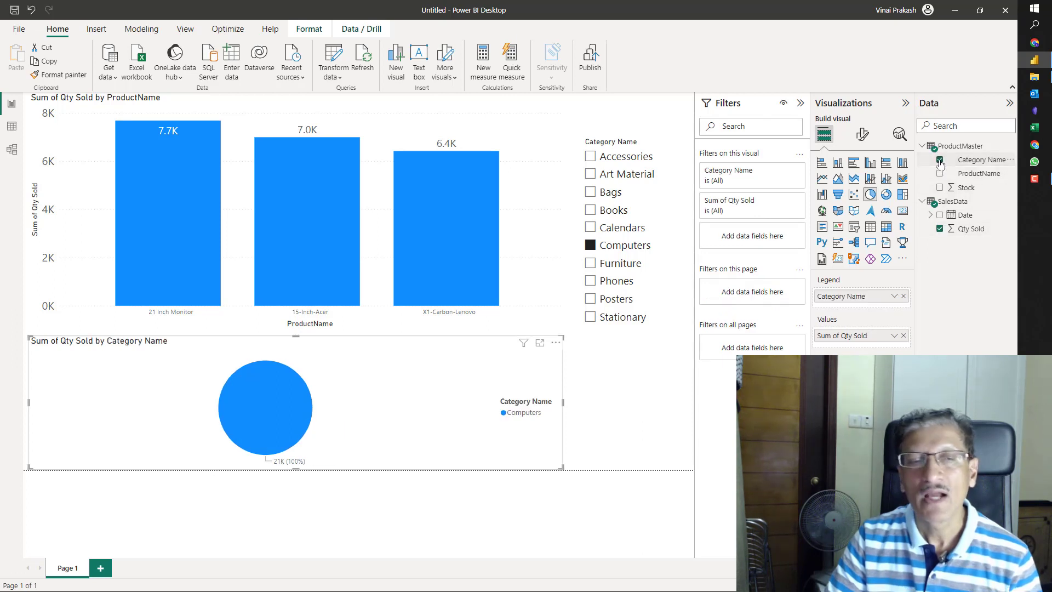
left_click(940, 160)
left_click(940, 174)
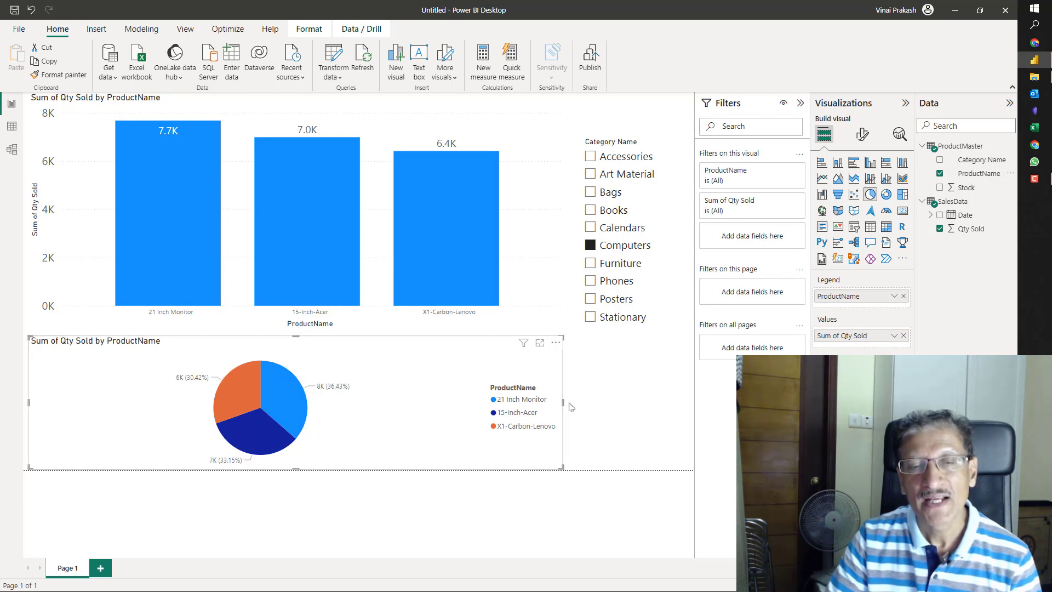
left_click_drag(565, 407, 316, 411)
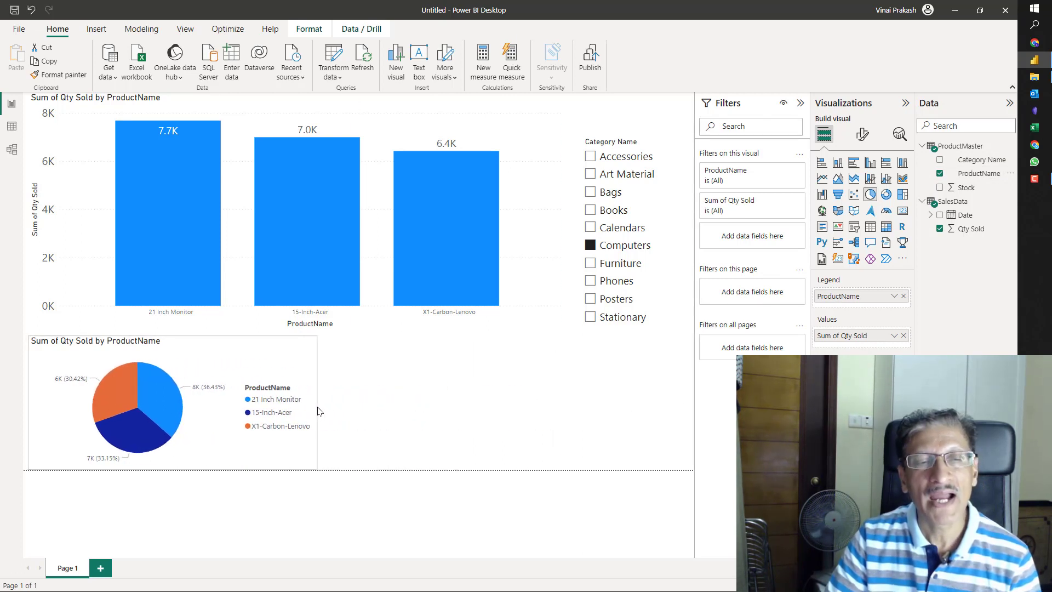
left_click(429, 379)
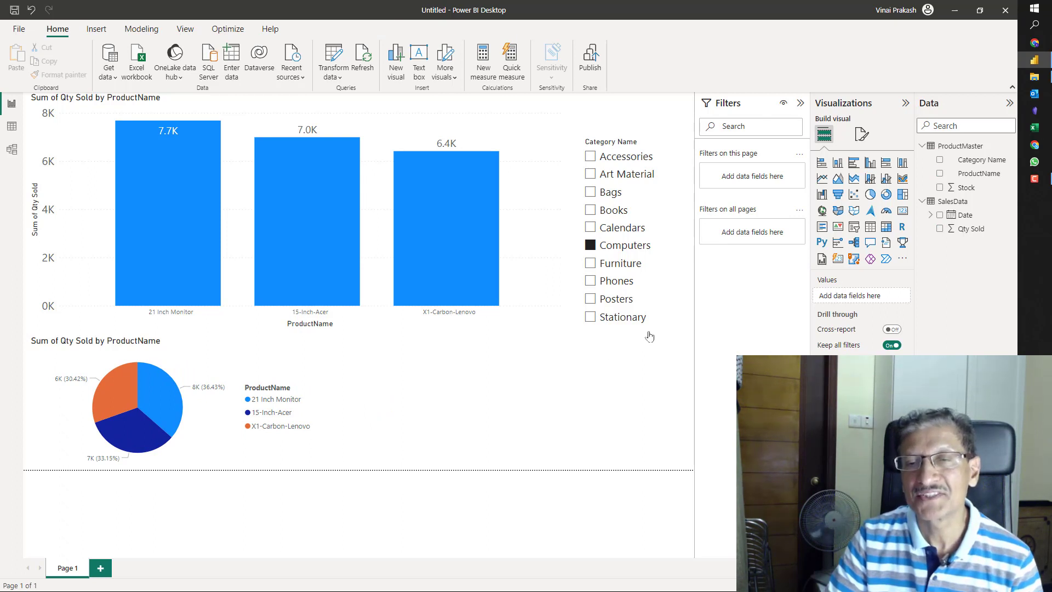
Step: Add a clustered column chart of Qty Sold by the Date hierarchy's Quarter level
left_click(837, 162)
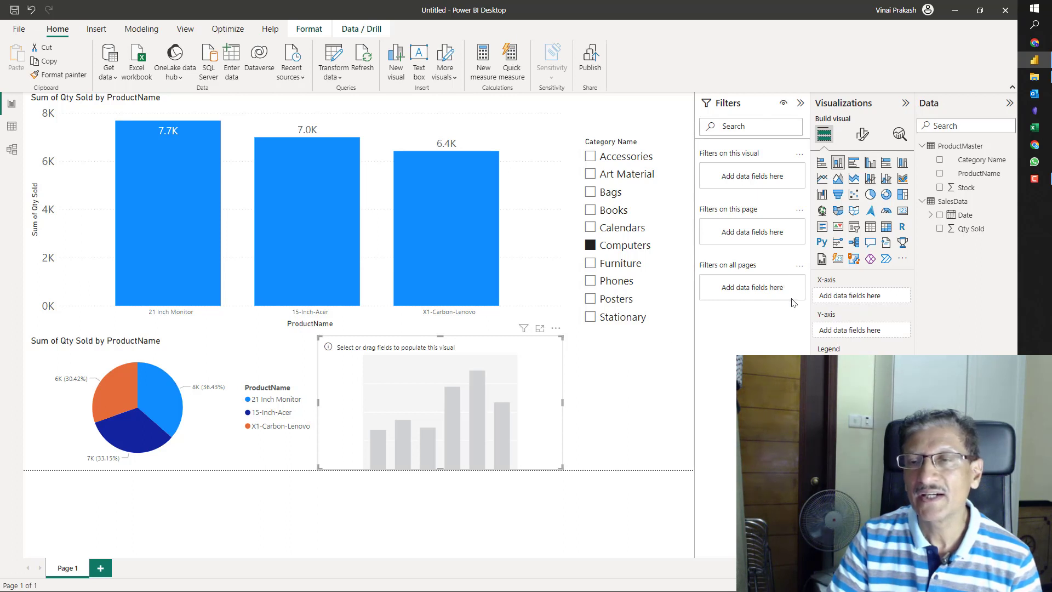
left_click(940, 228)
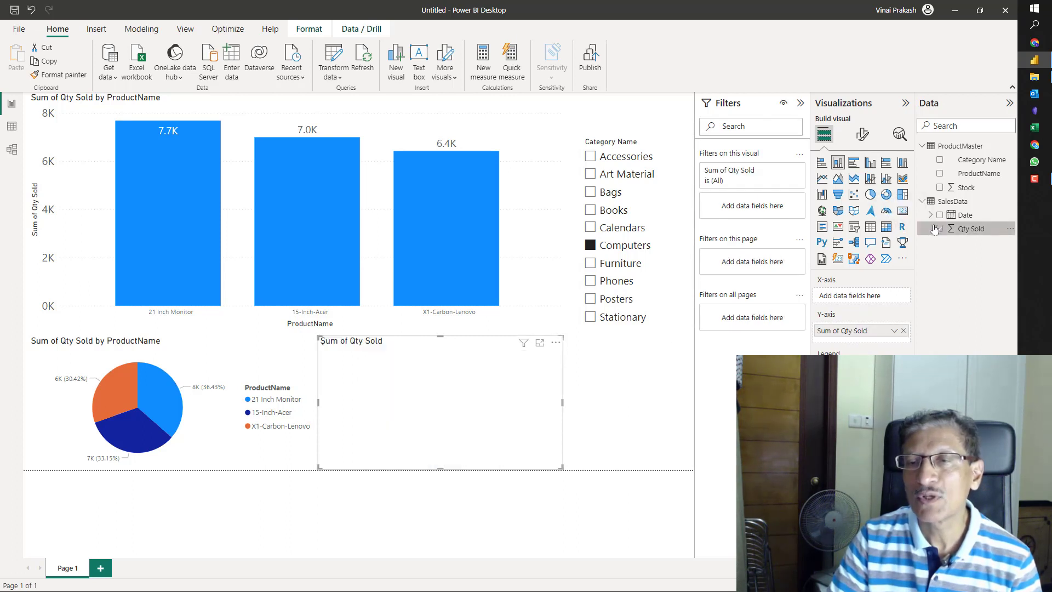
left_click(930, 215)
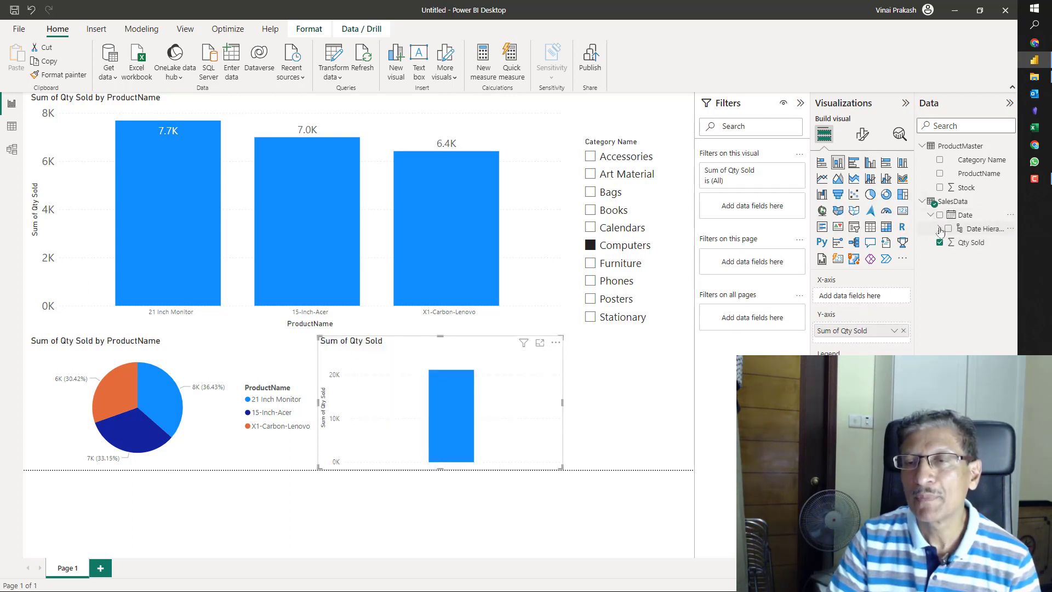
left_click(939, 229)
left_click(958, 258)
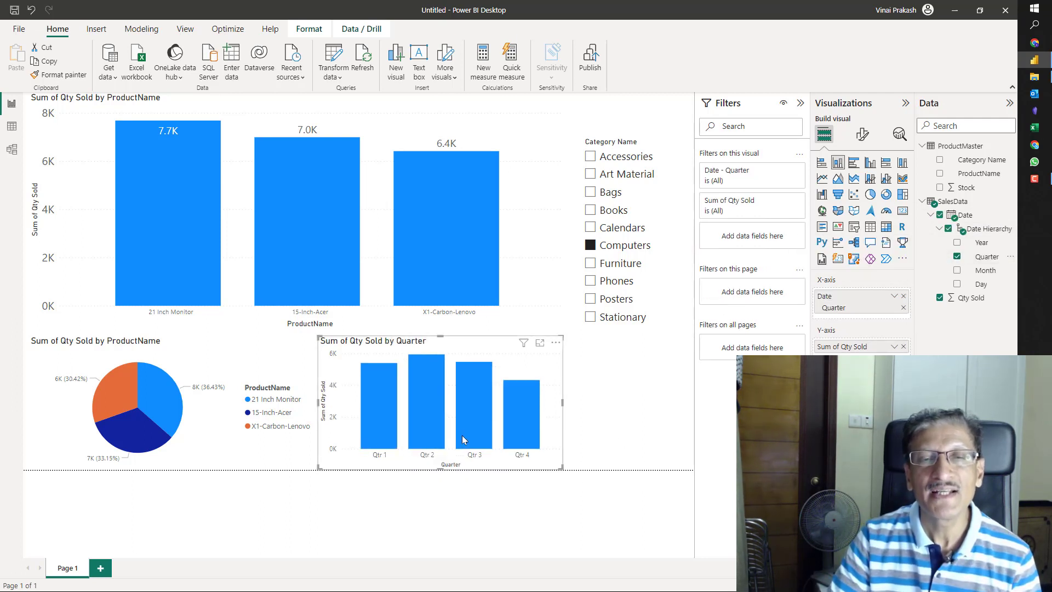
mouse_move(509, 428)
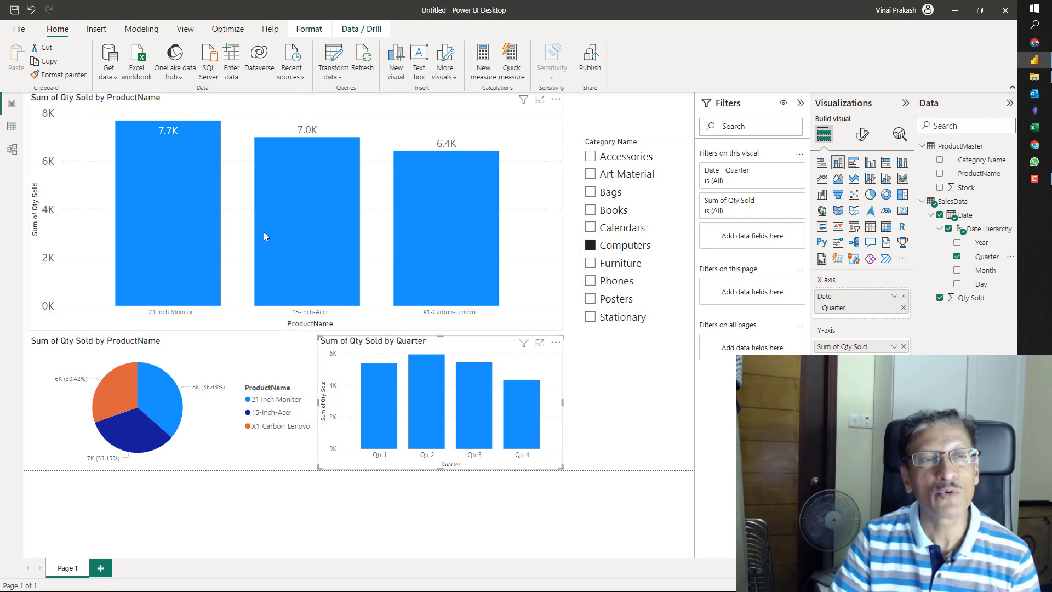
Step: Cross-filter the visuals through Qtr 1, Qtr 2, ending on Qtr 3, then return to the model diagram
left_click(370, 394)
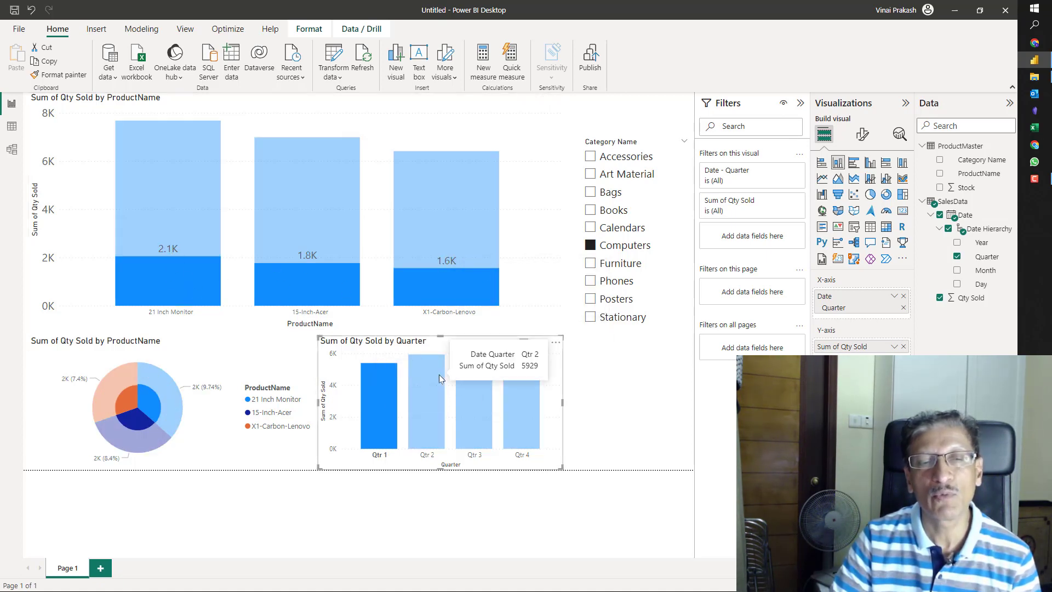
left_click(416, 387)
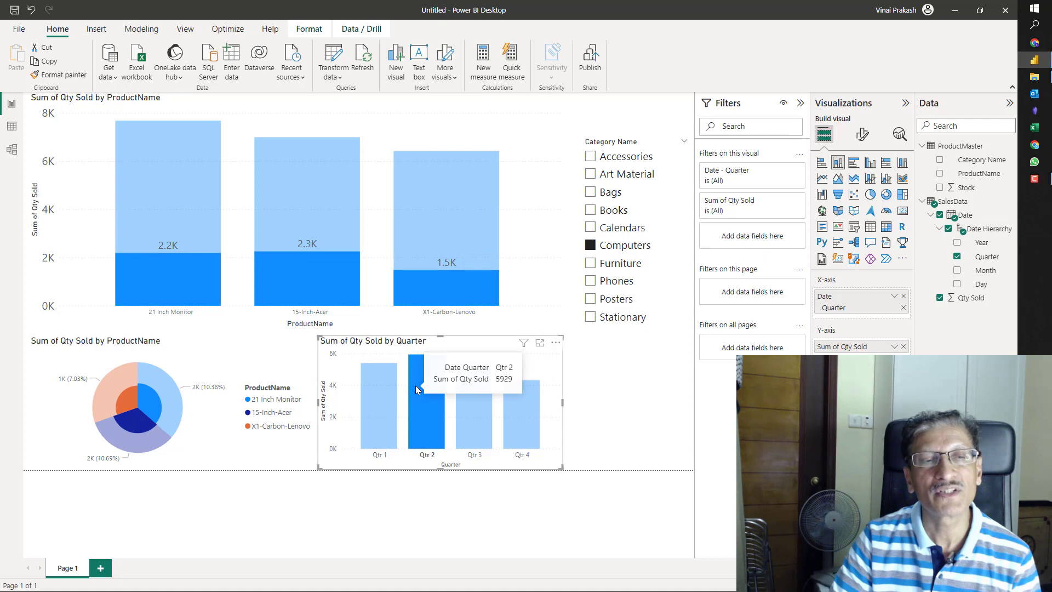
left_click(473, 404)
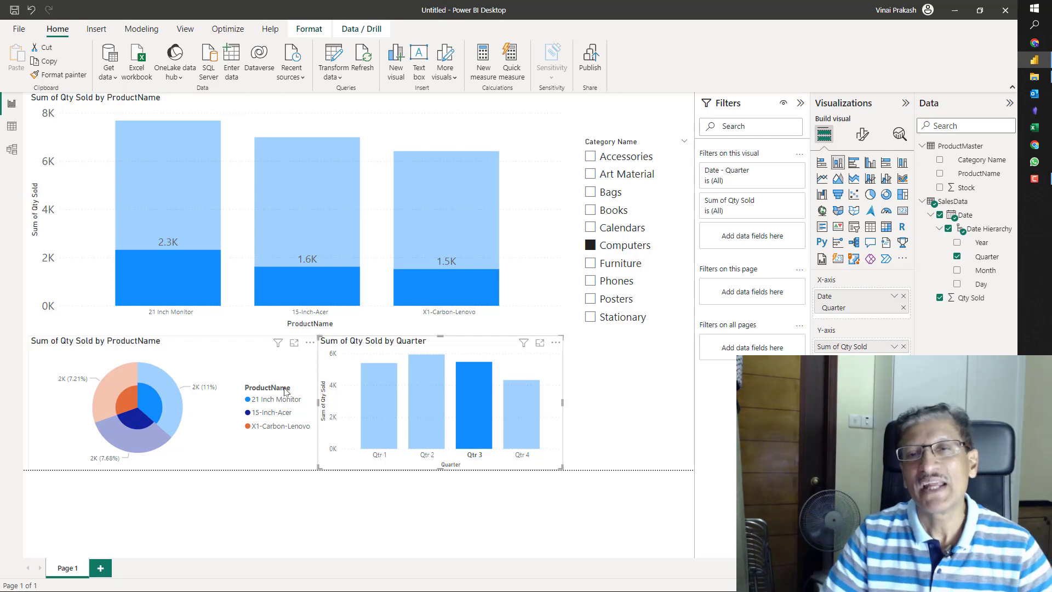
left_click(11, 150)
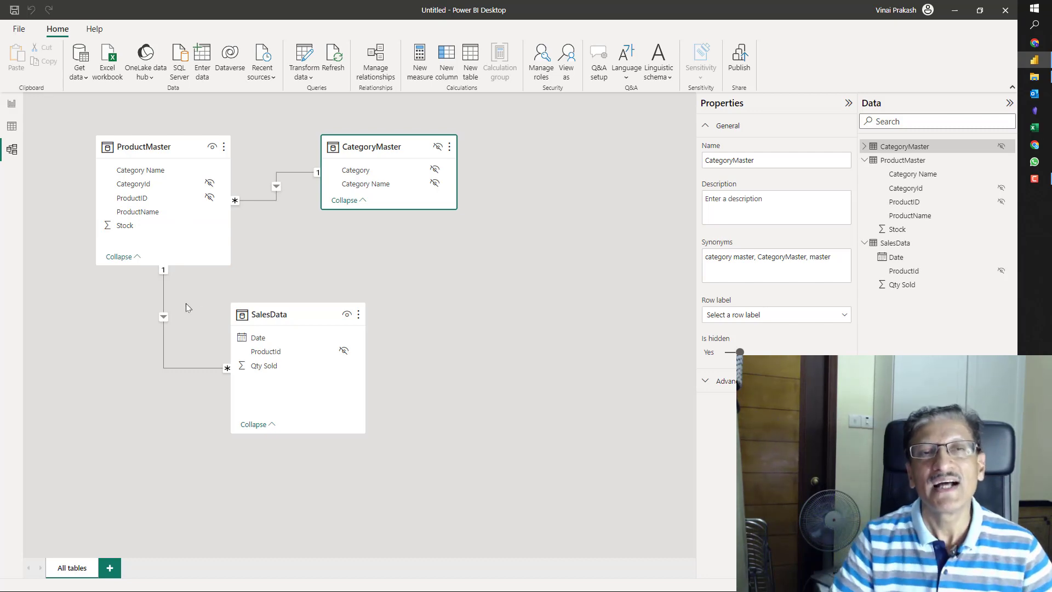
left_click(11, 104)
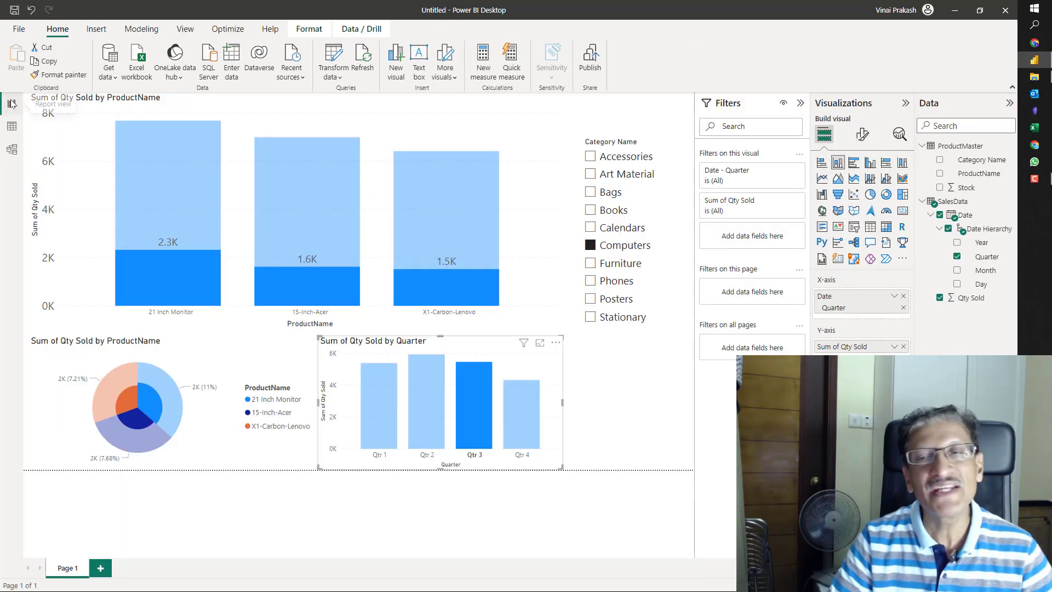